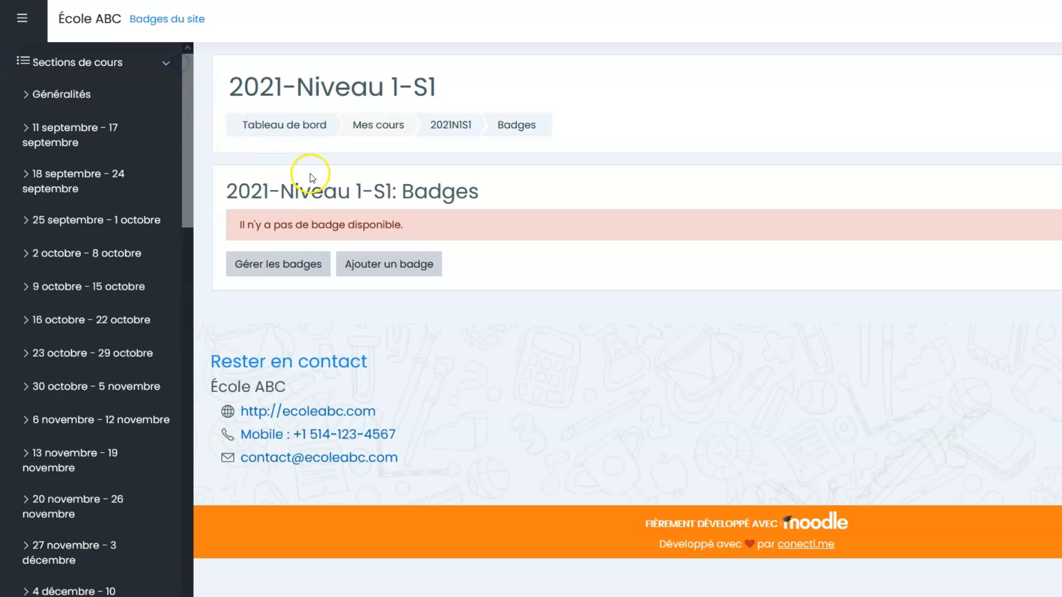
Start adding a new badge to the 2021-Niveau 1-S1 course and name it "2021N1S1-Bon comportement".
left_click(161, 62)
left_click(22, 18)
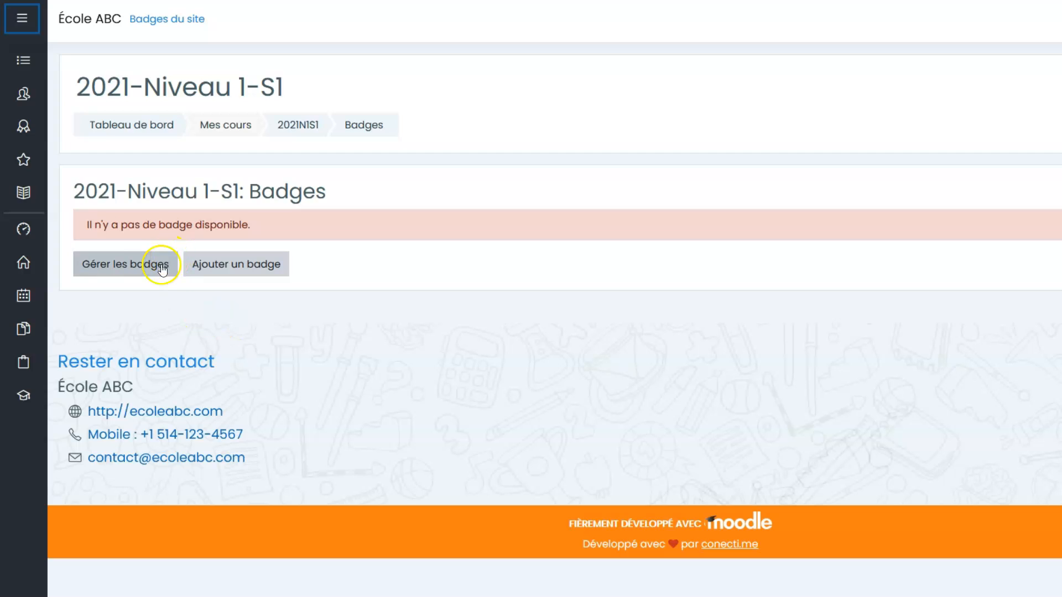
left_click(244, 265)
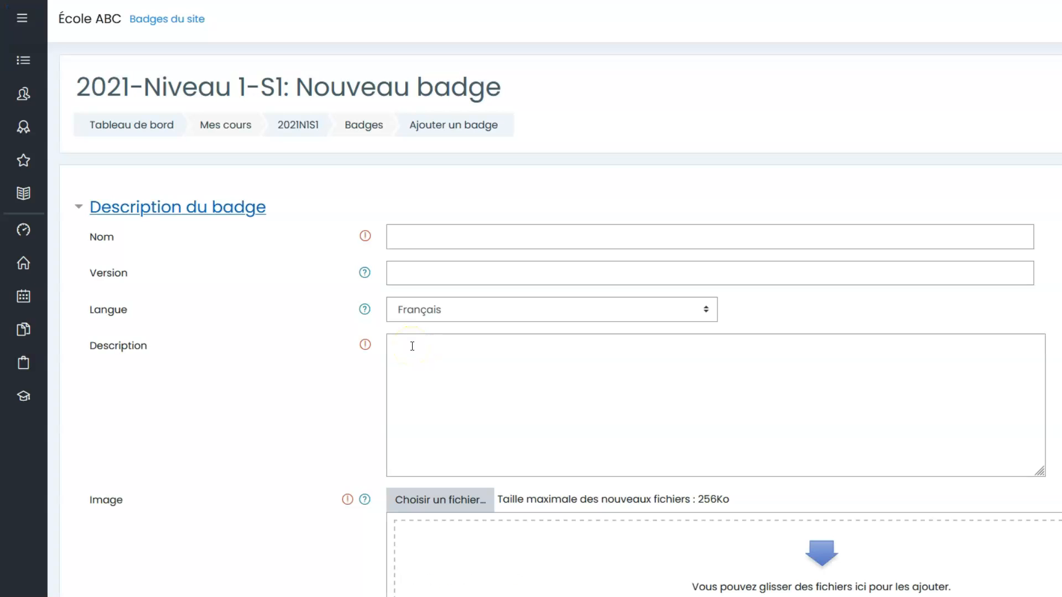
left_click(422, 238)
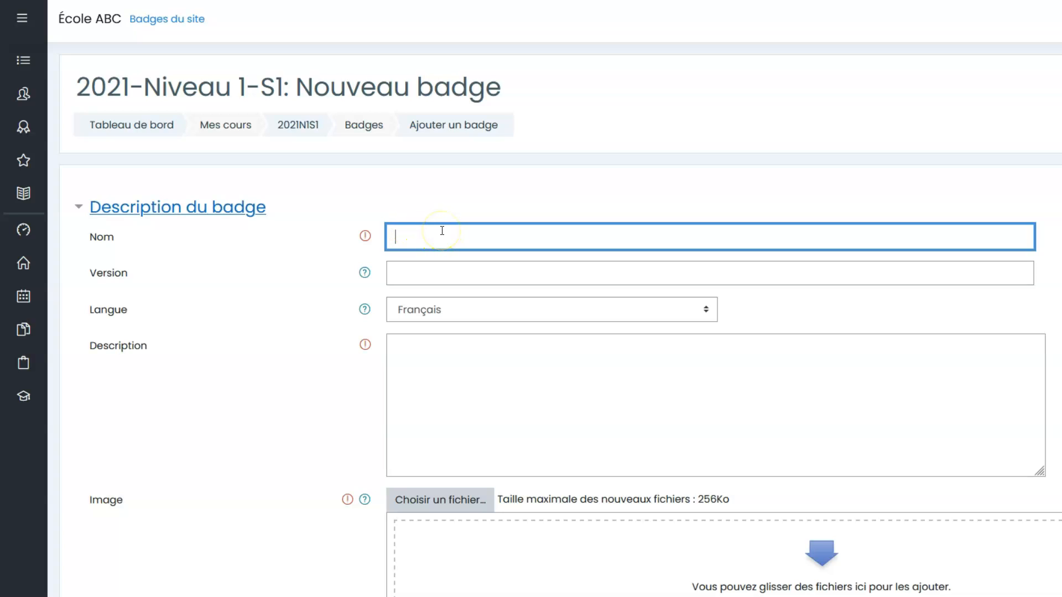
type("2021N1S1-Bon comportement")
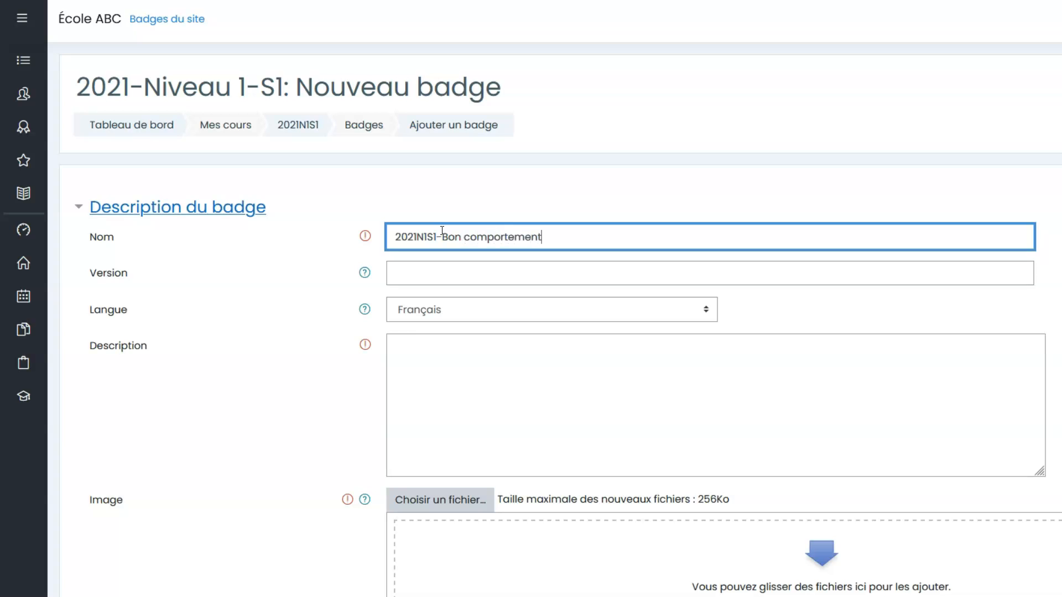
Enter the badge description "L'élève a démontré un bon comportement durant les 4 dernières semaines.".
left_click(408, 352)
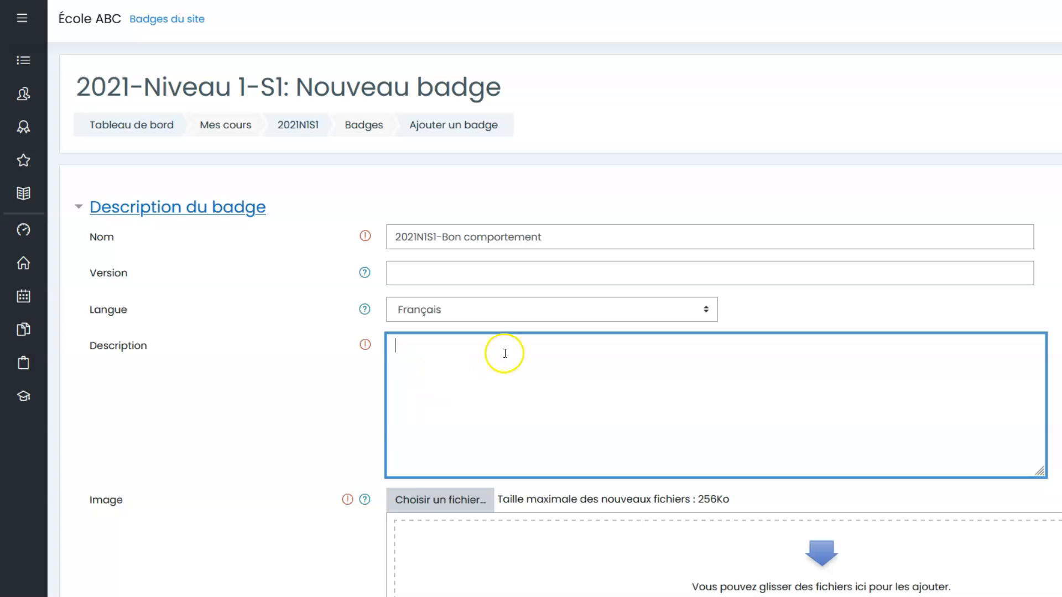
scroll(509, 355, "down", 1)
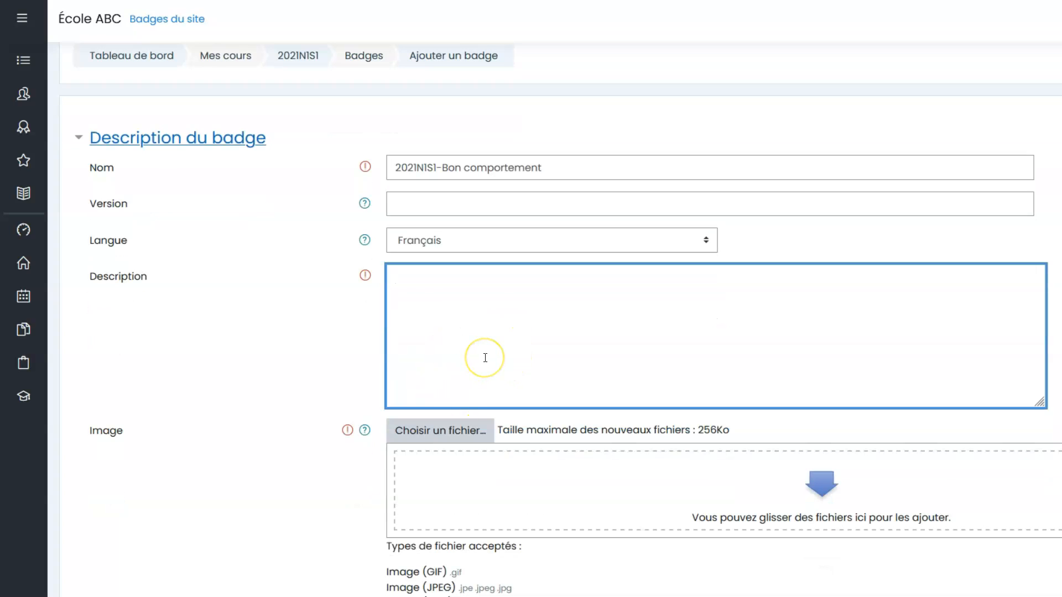
type("L'élève d")
key("Home")
type("a")
key("BackSpace")
left_click(439, 285)
key("BackSpace")
type("adémontré un bo")
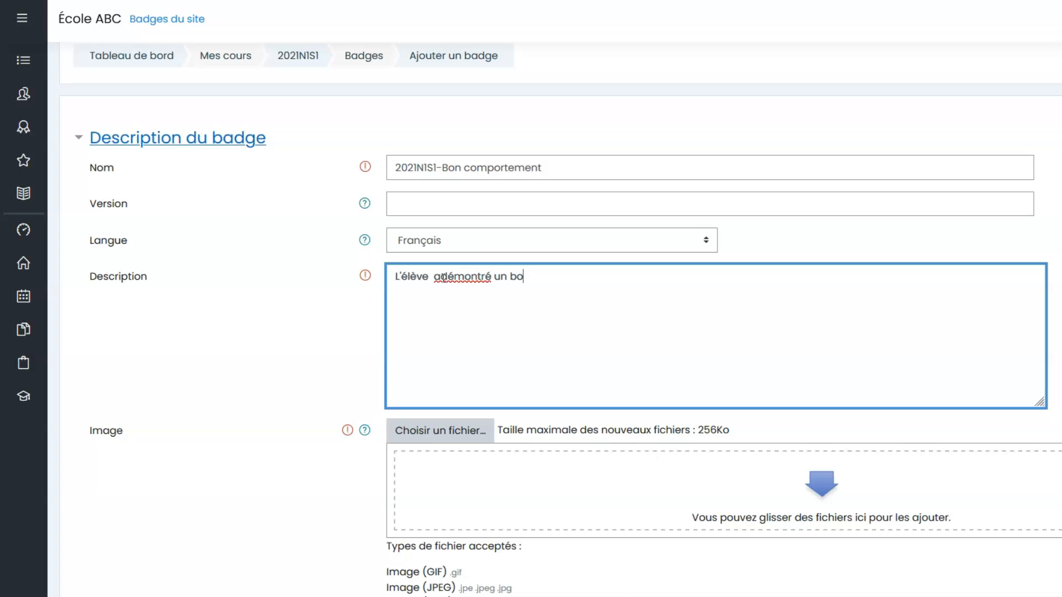
type("n comportement")
left_click(444, 280)
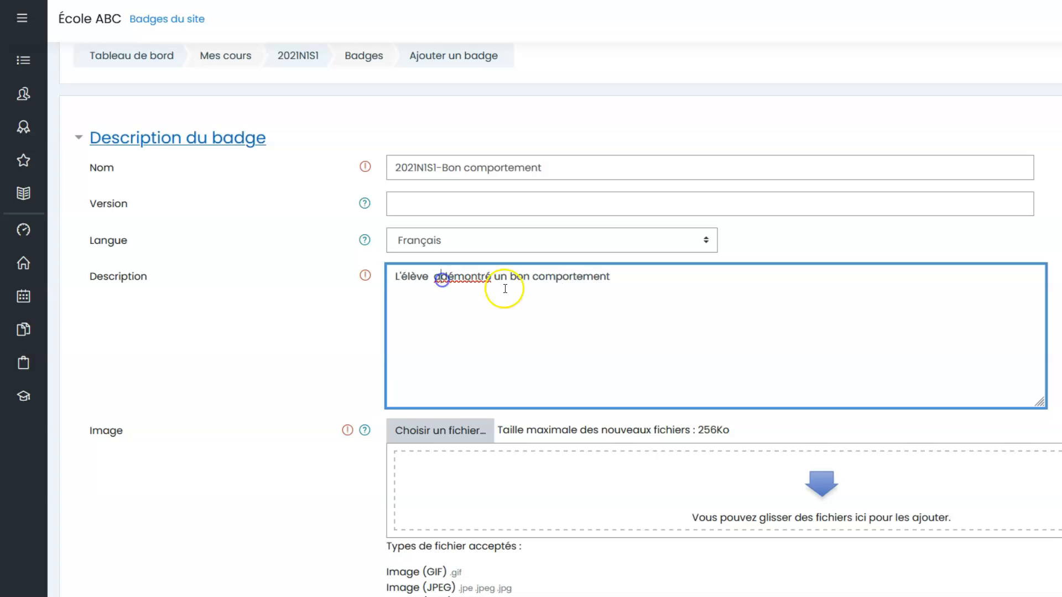
type("d")
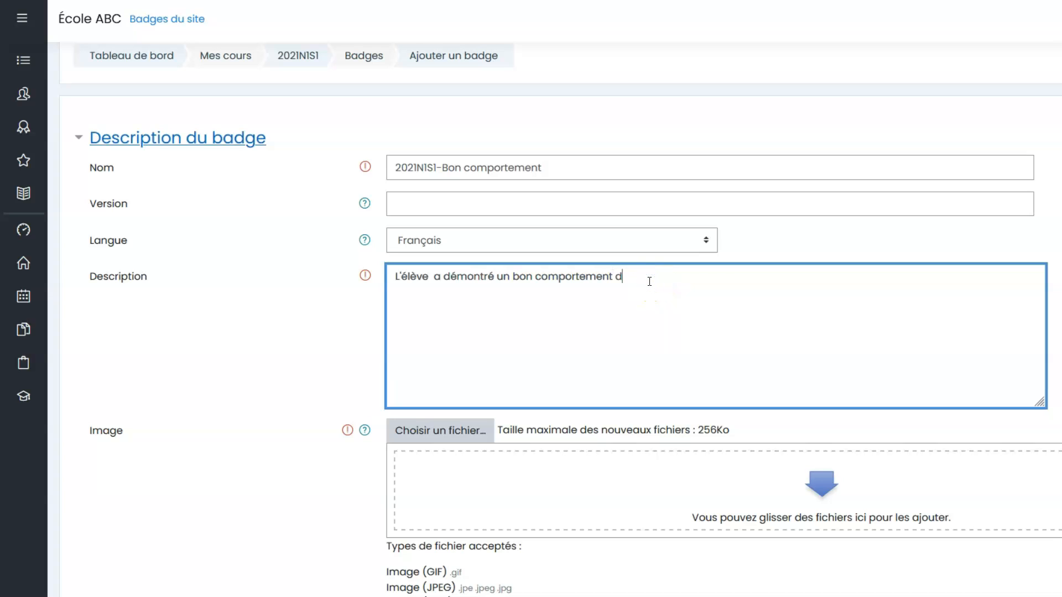
type("urant les 4 dernières semaines.")
Upload the Comportement image file as the badge's image and create the badge.
scroll(316, 363, "down", 1)
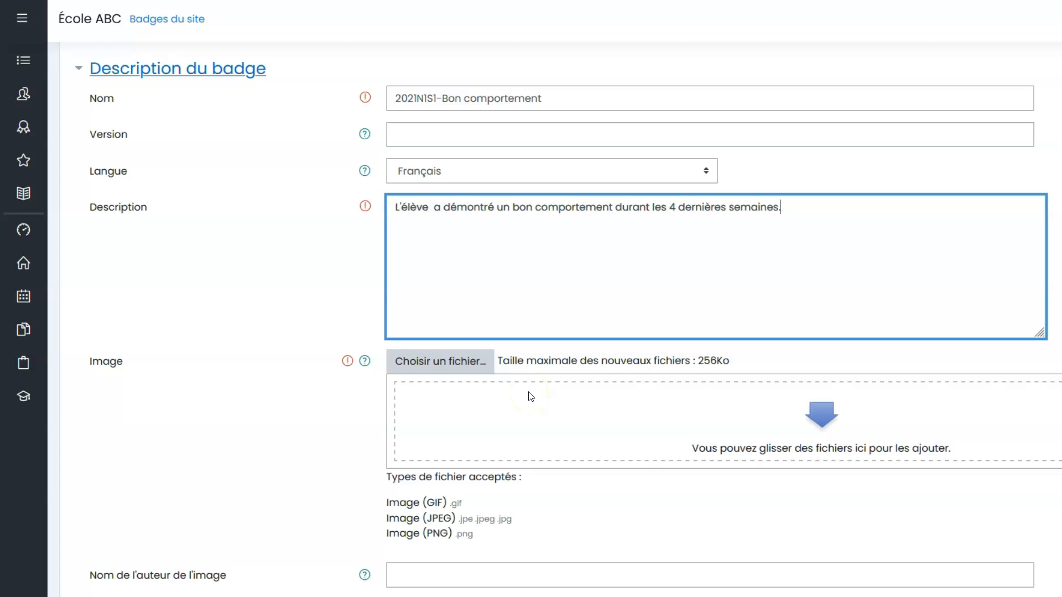
left_click(459, 368)
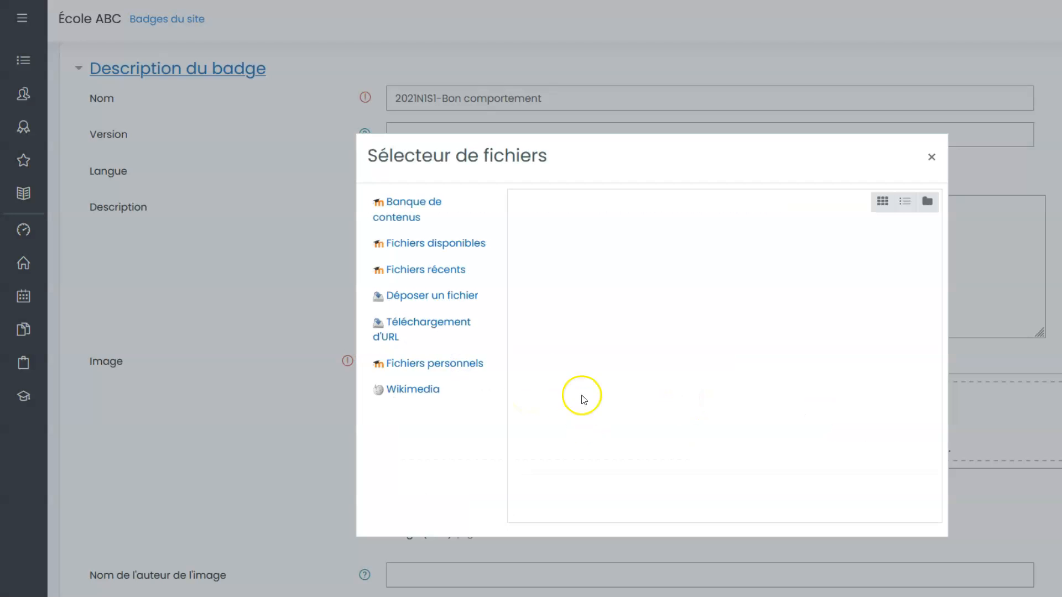
left_click(549, 272)
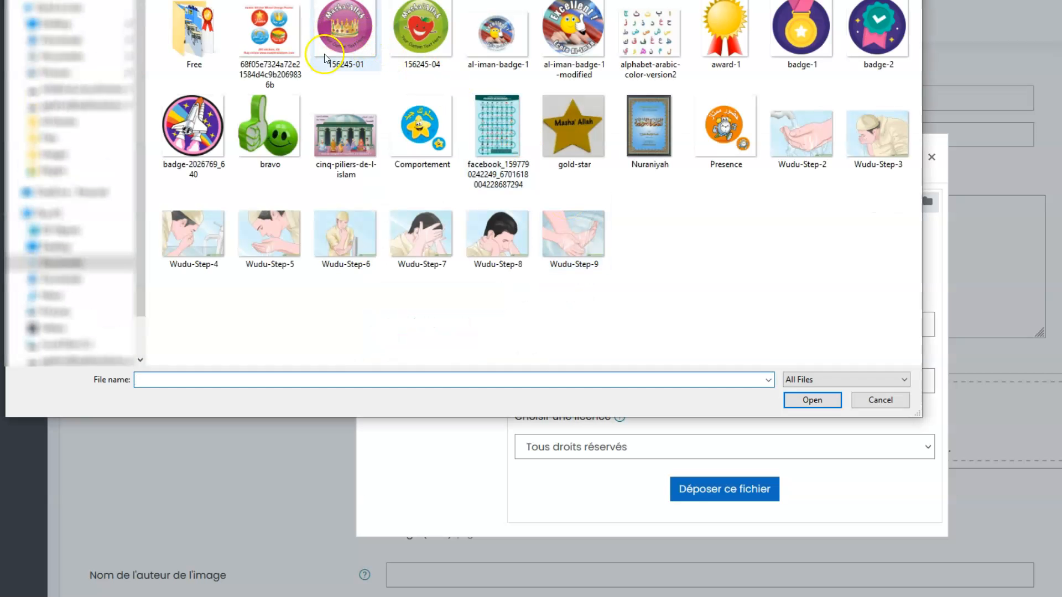
left_click(420, 128)
left_click(815, 402)
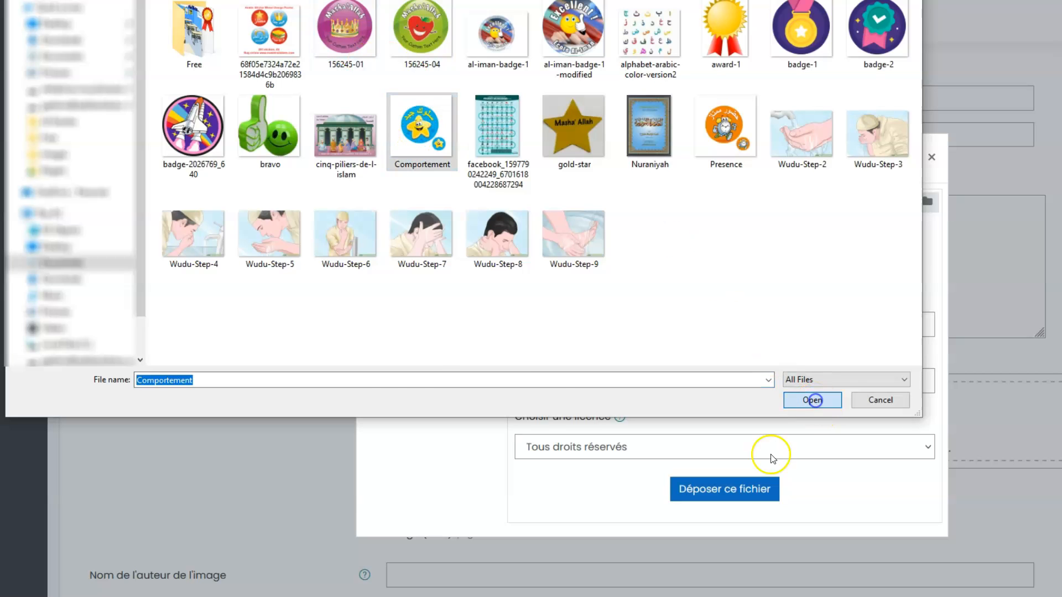
left_click(735, 493)
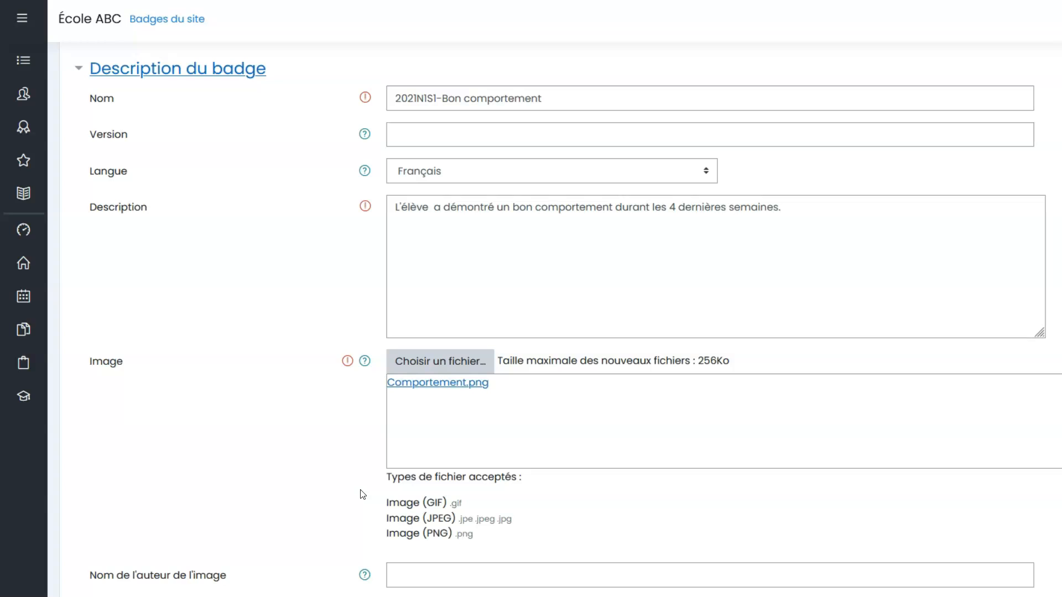
scroll(368, 497, "down", 7)
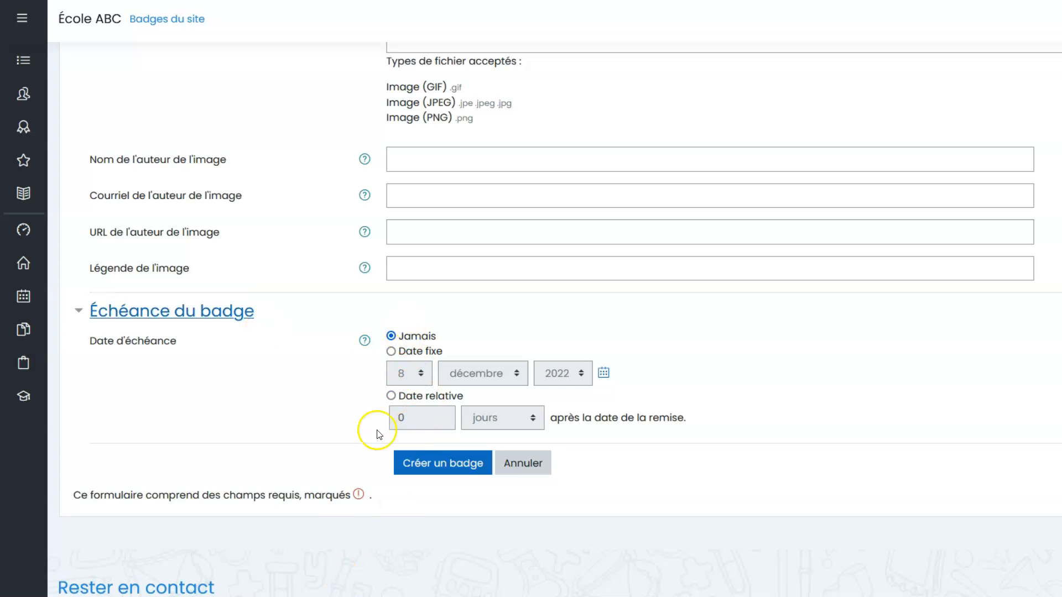
left_click(450, 464)
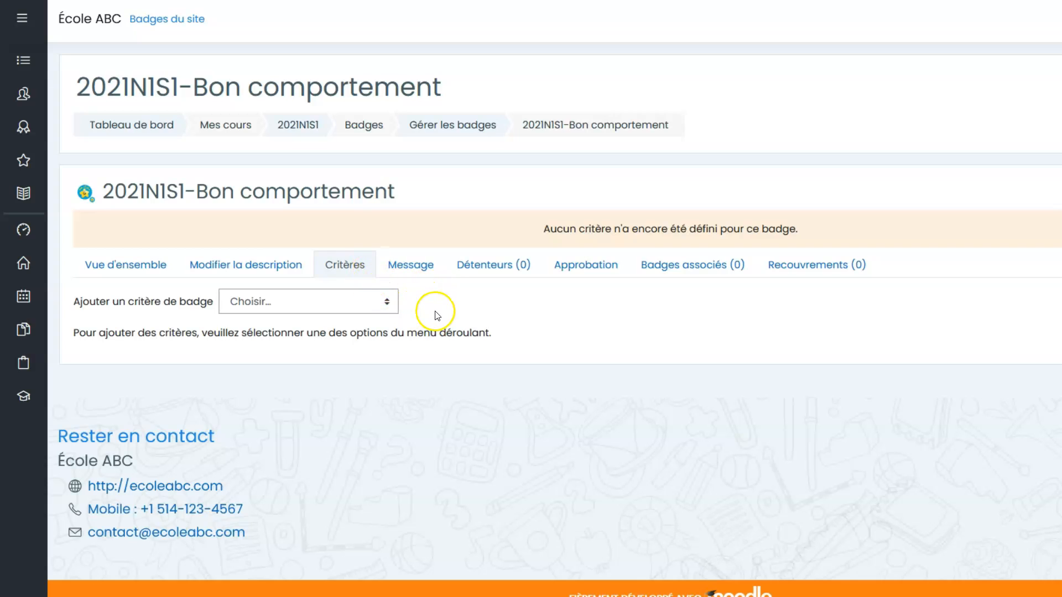
Add the badge criterion "Attribution manuelle par rôle" for the Enseignant role and save it.
left_click(390, 304)
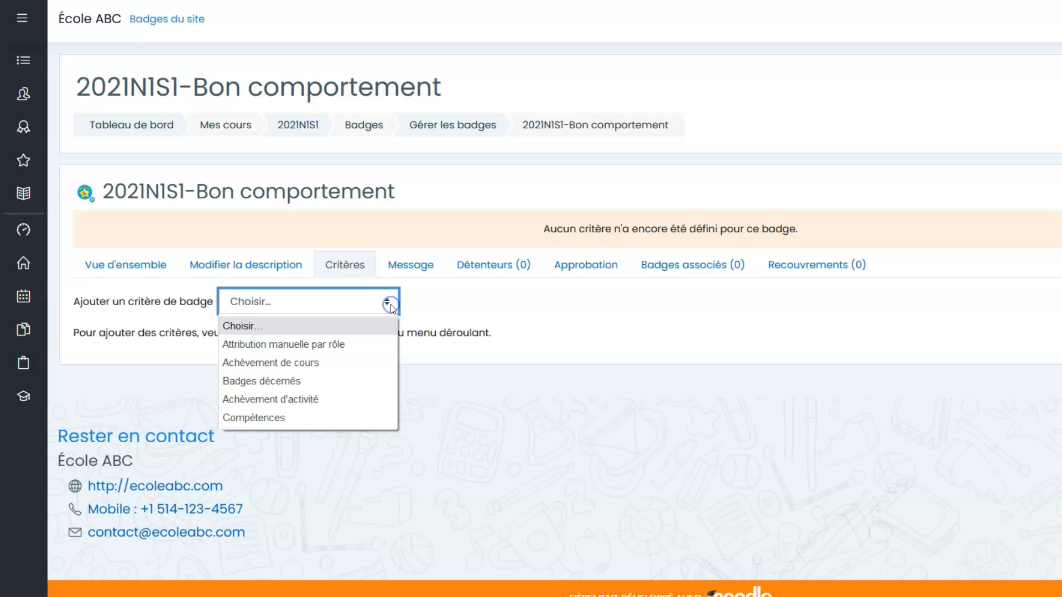
left_click(333, 345)
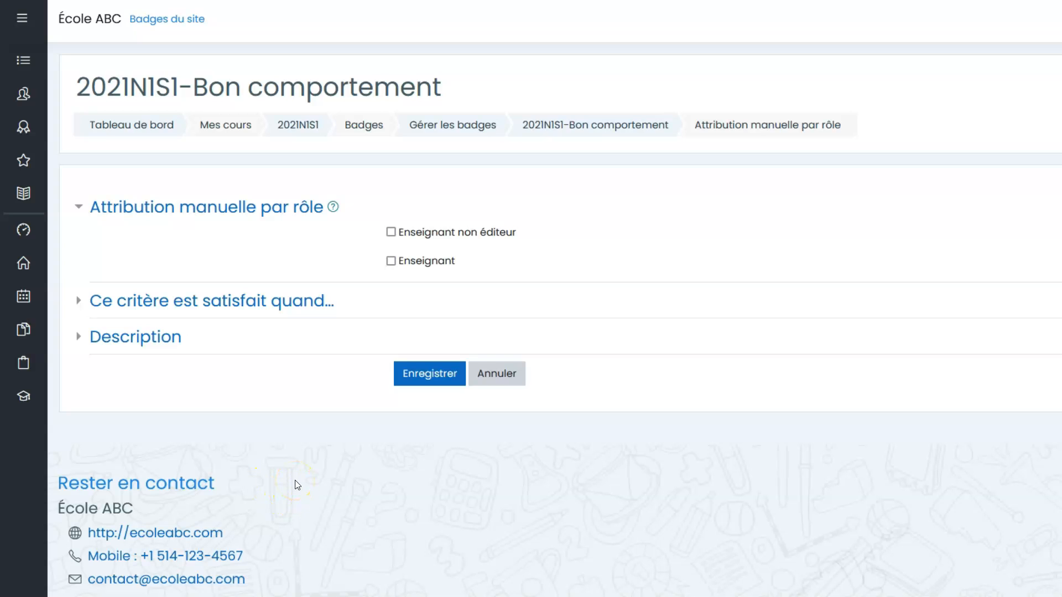
left_click(391, 261)
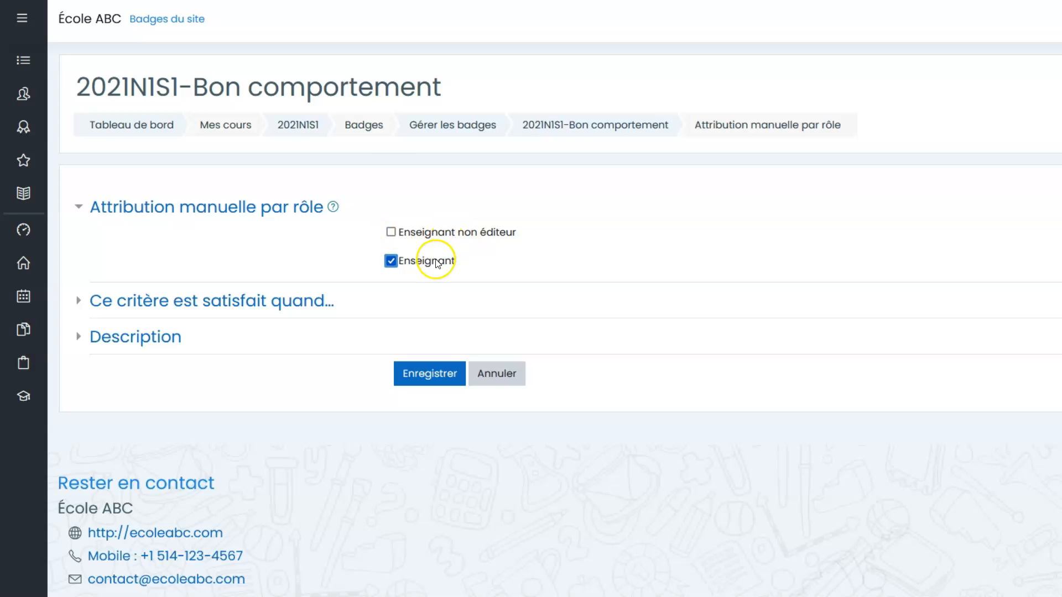
left_click(216, 304)
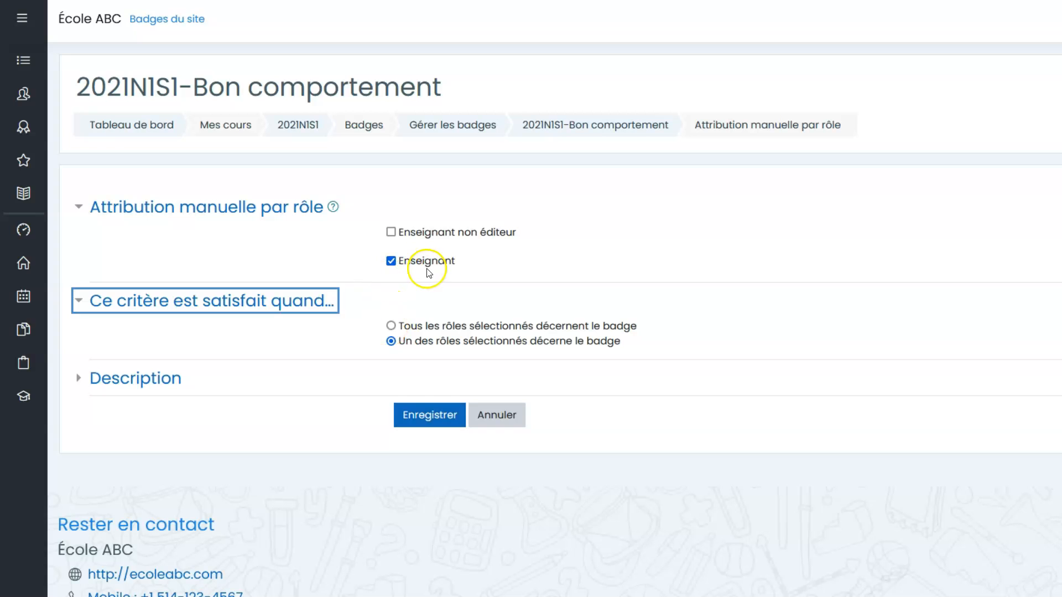
left_click(429, 416)
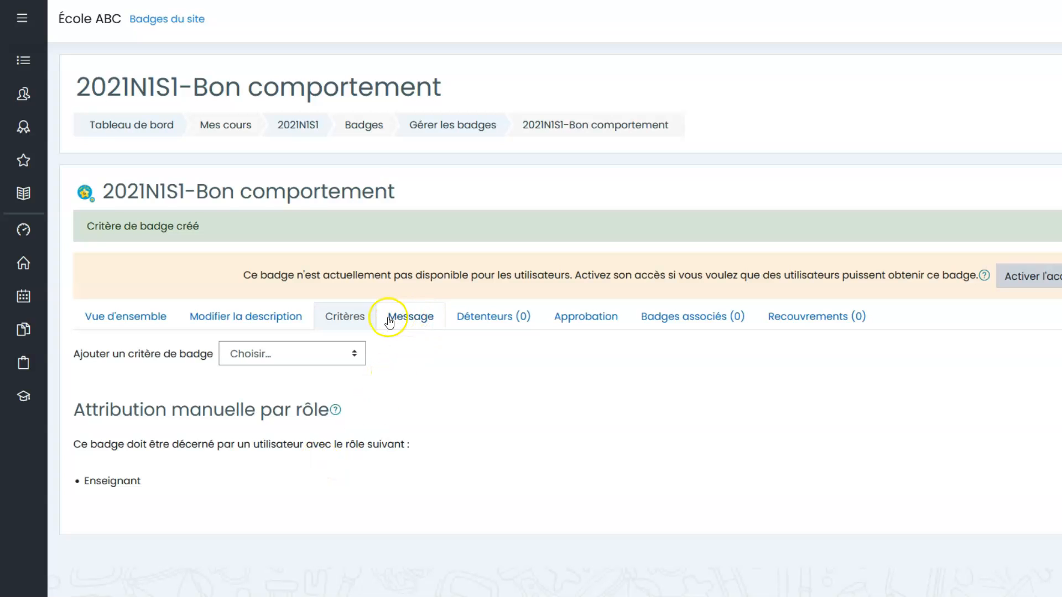
Remove the badge message's last two paragraphs, about more information and managing badges, and save the message.
left_click(414, 319)
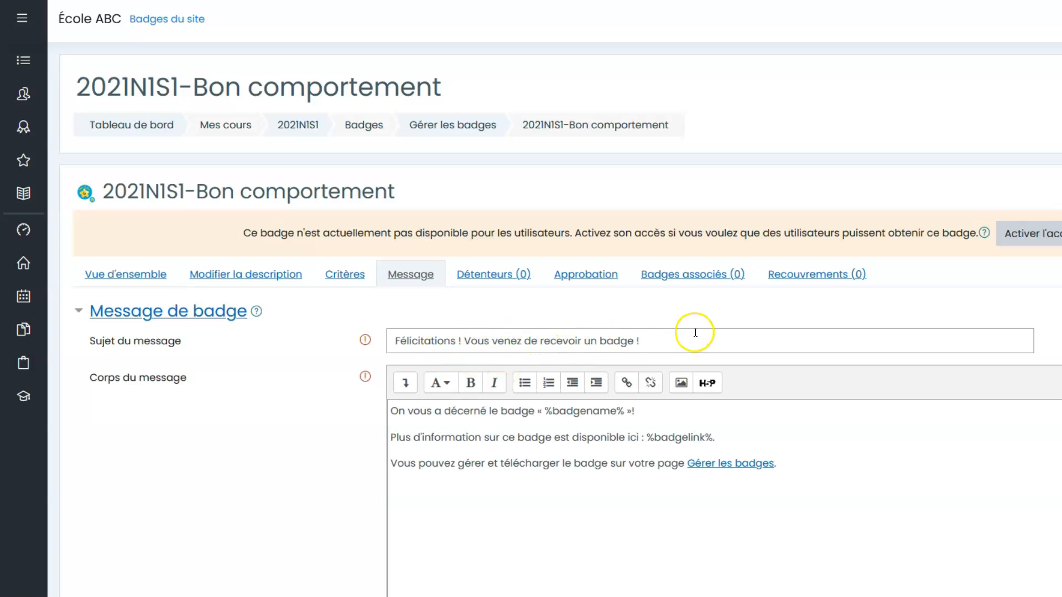
scroll(537, 448, "down", 1)
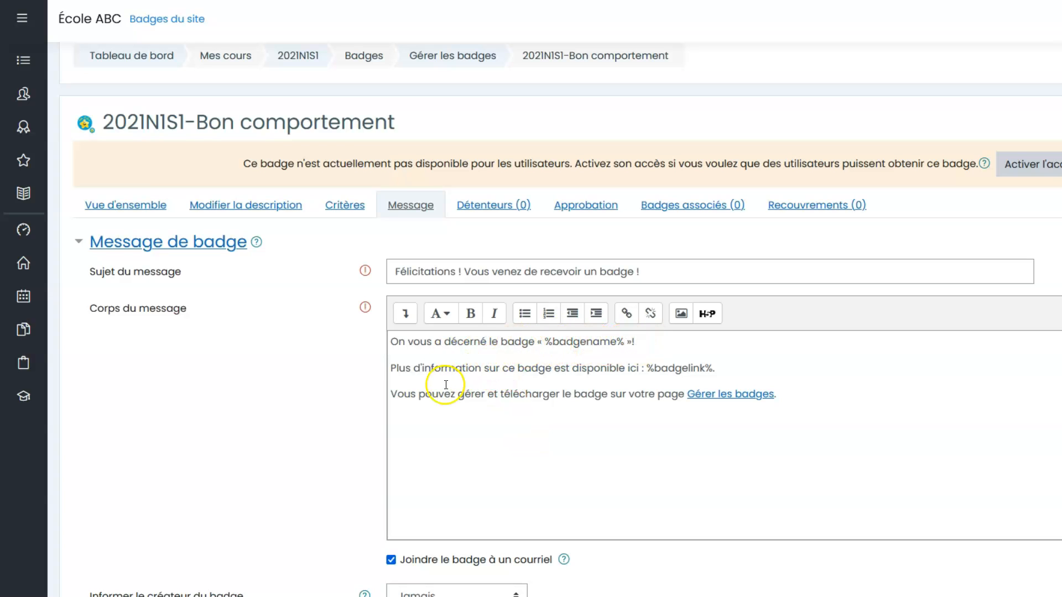
left_click_drag(392, 368, 798, 399)
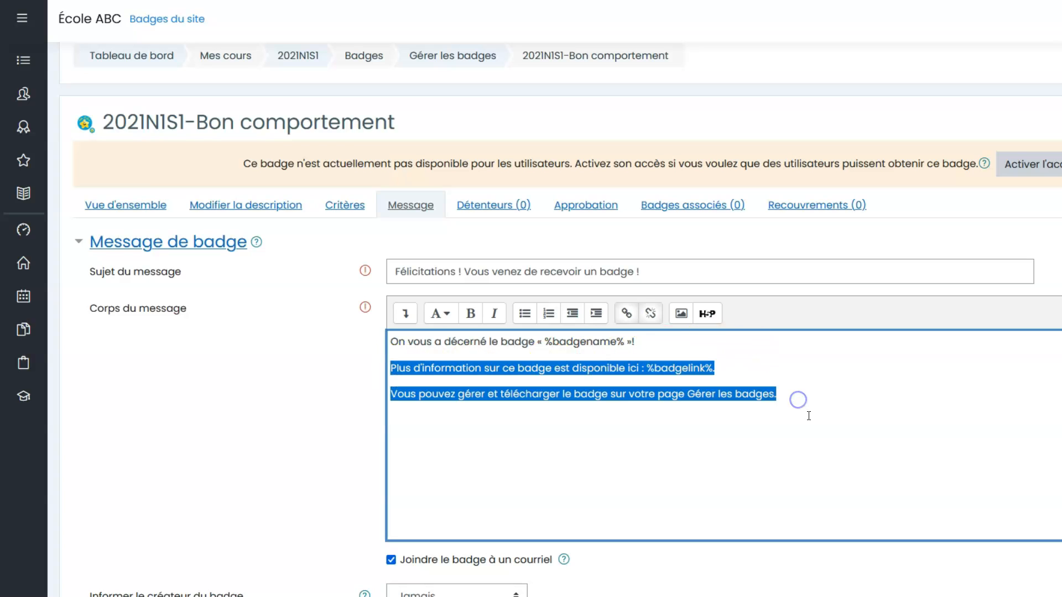
key("BackSpace")
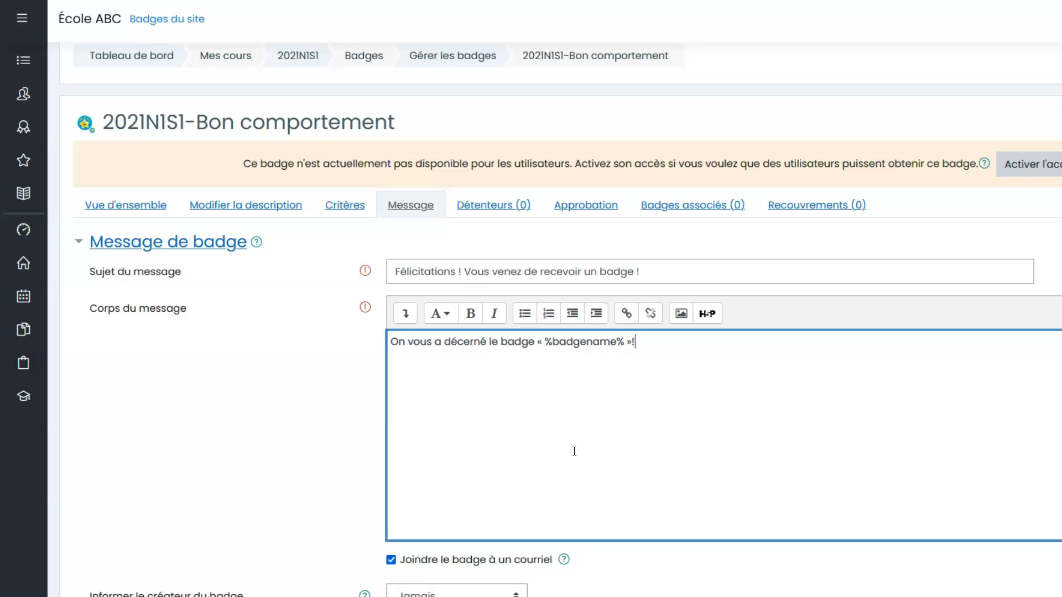
left_click(640, 402)
scroll(634, 421, "down", 1)
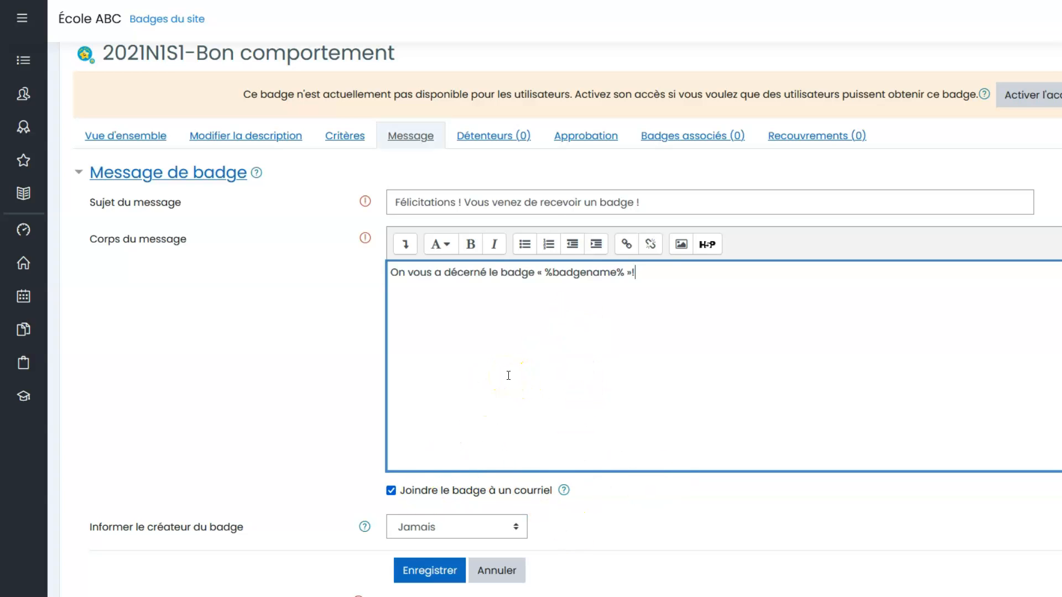
left_click(416, 573)
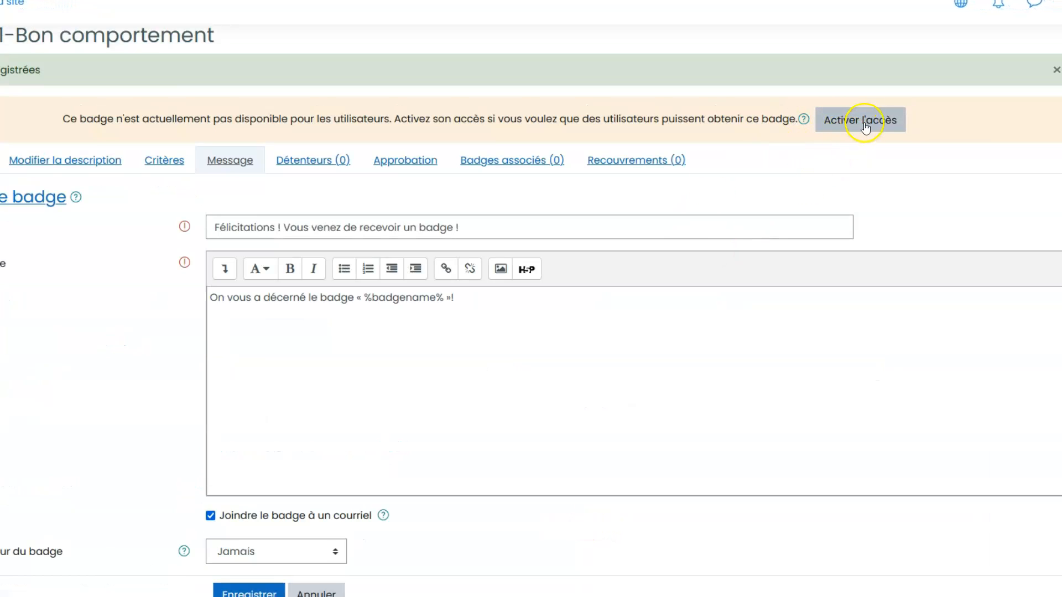
Enable user access to the badge and open its award page from the course's badge management list.
left_click(866, 119)
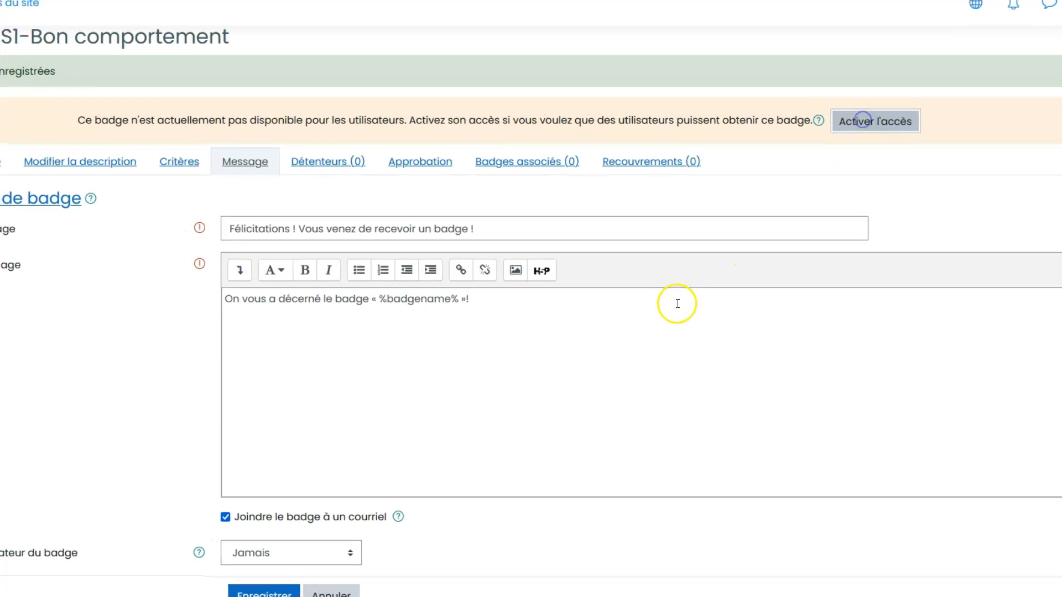
left_click(732, 539)
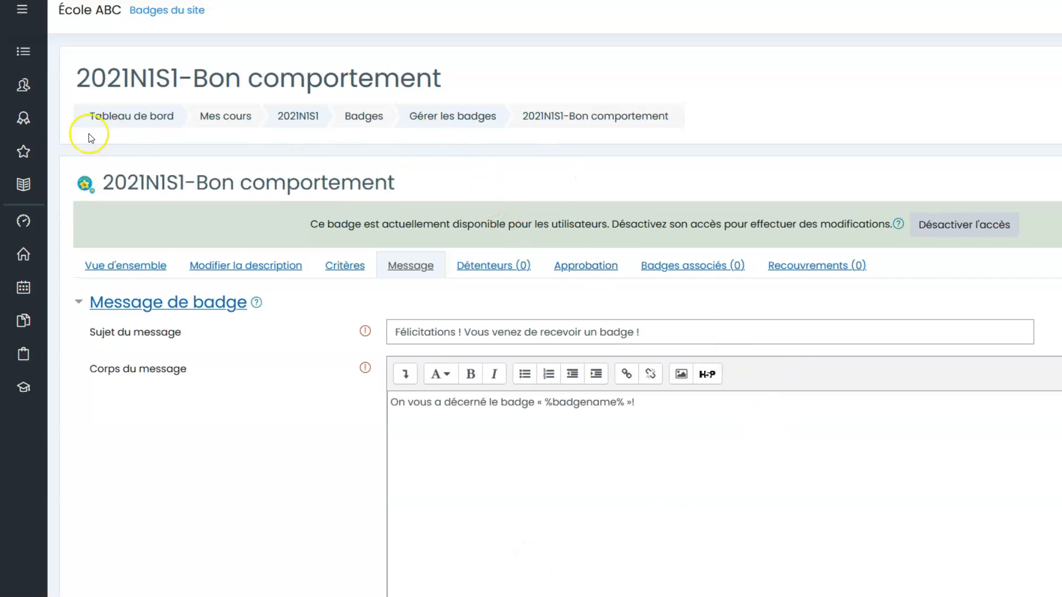
left_click(29, 127)
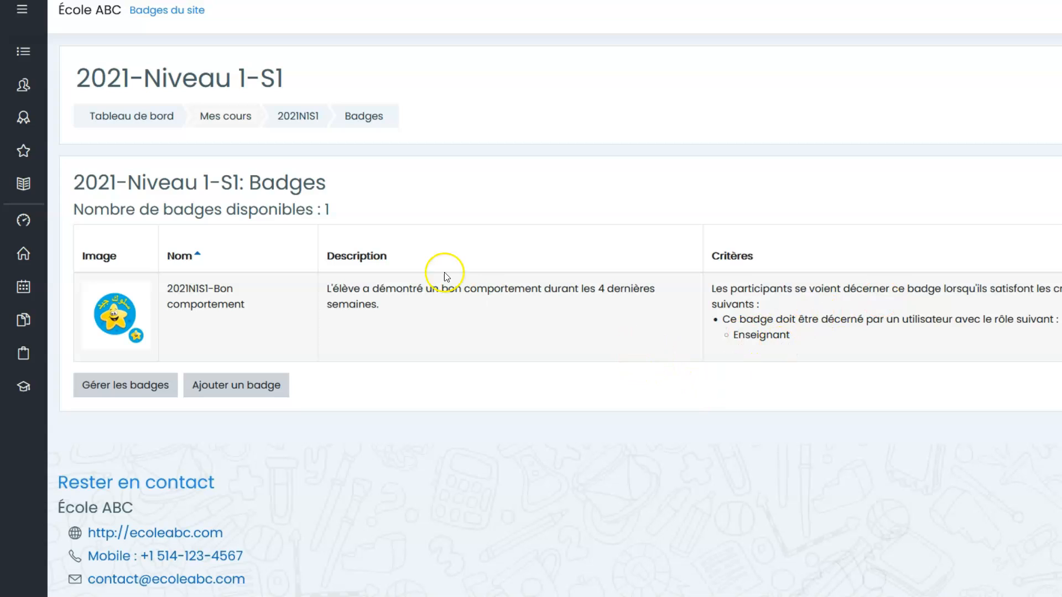
left_click(139, 387)
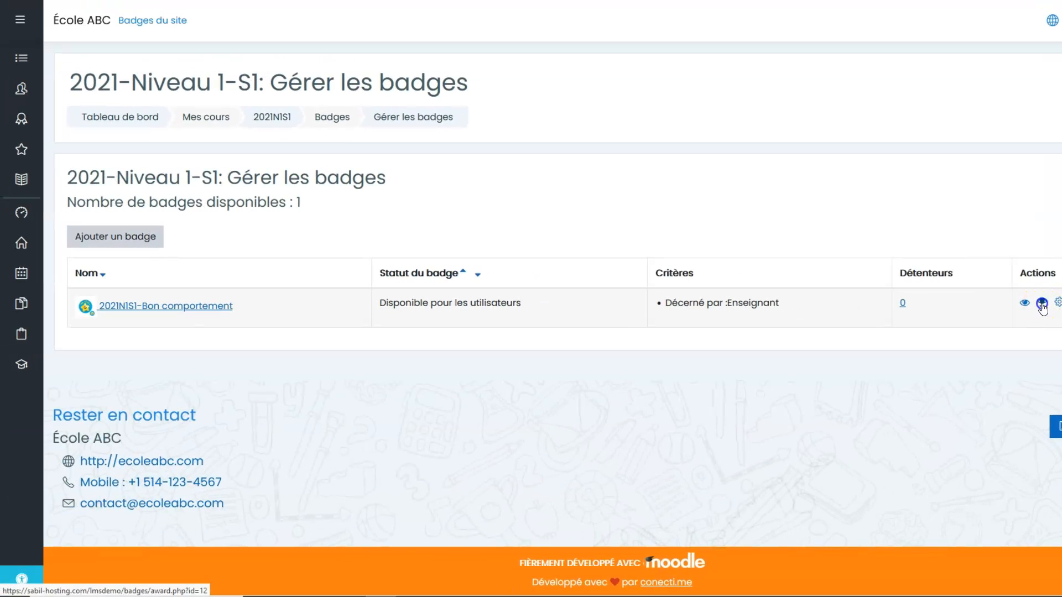
left_click(1042, 303)
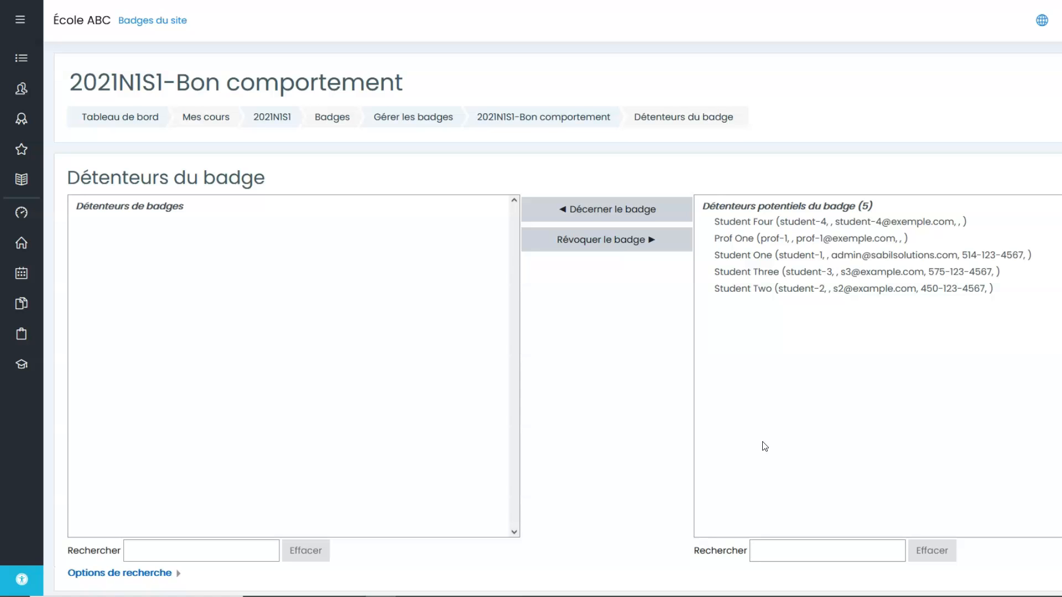
Filter the potential badge holders by the search term "student".
scroll(772, 460, "down", 2)
left_click(771, 487)
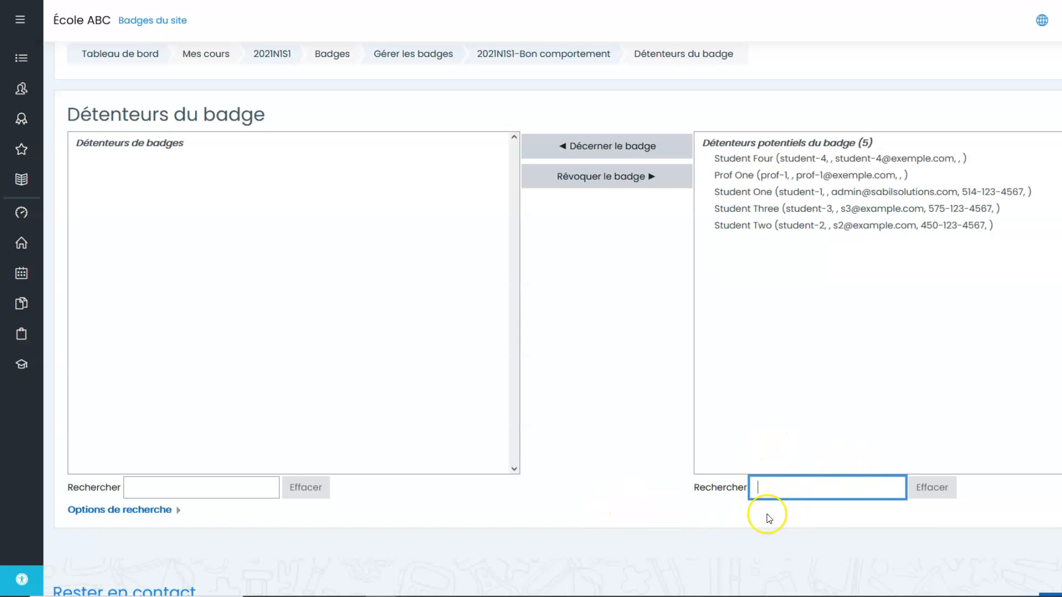
type("s")
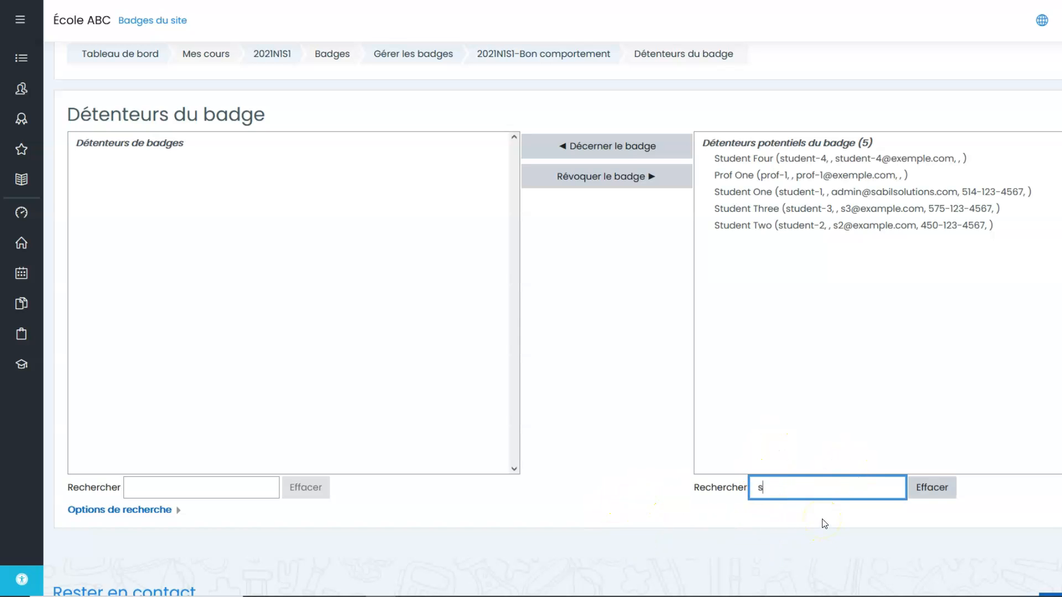
type("tudent")
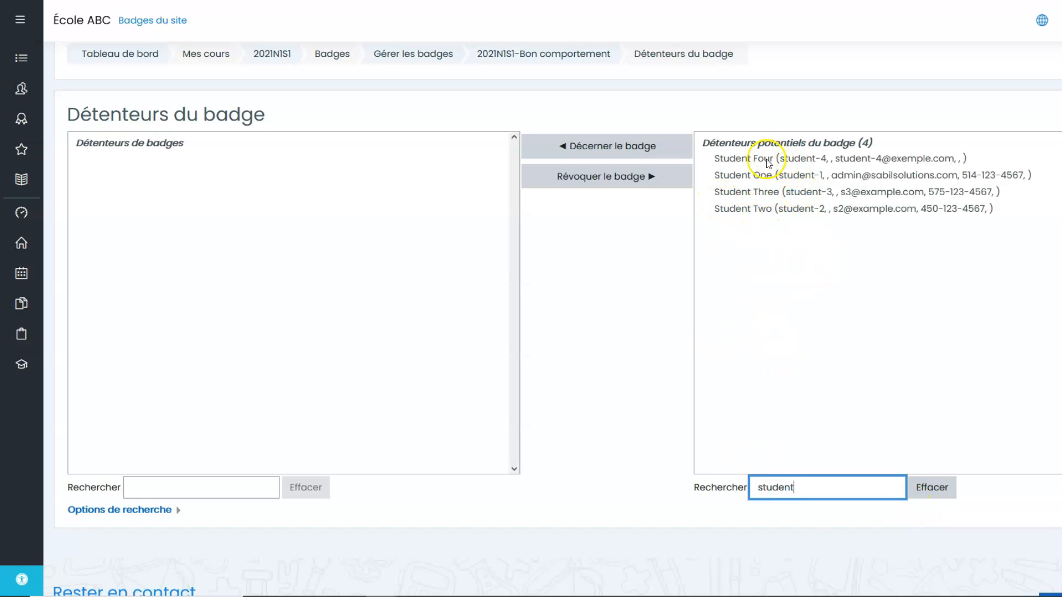
Award the badge to the last student in the filtered list and check its holders from the course's badge management list.
left_click(761, 214)
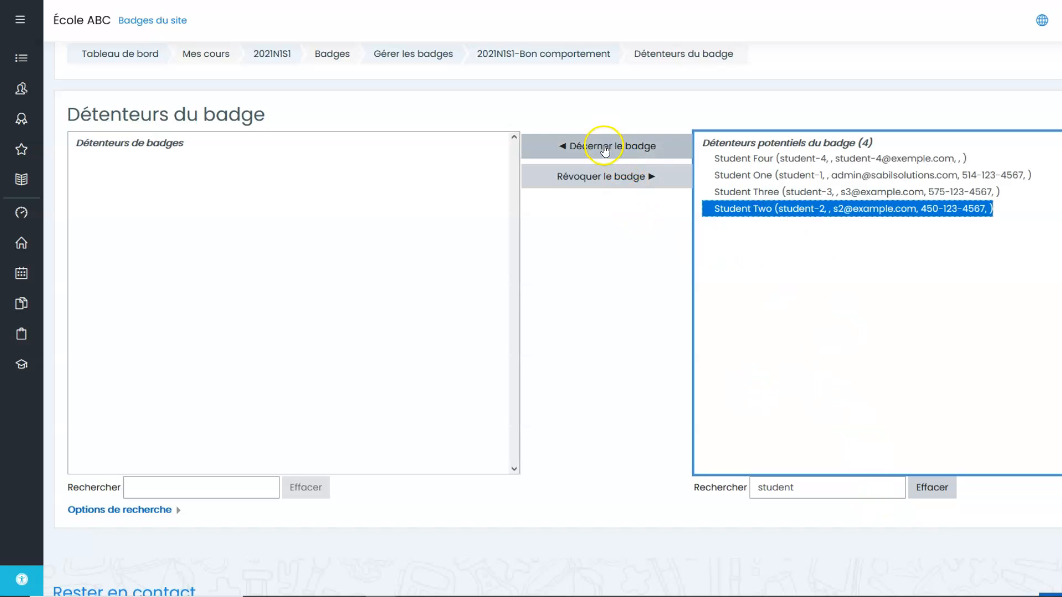
left_click(616, 147)
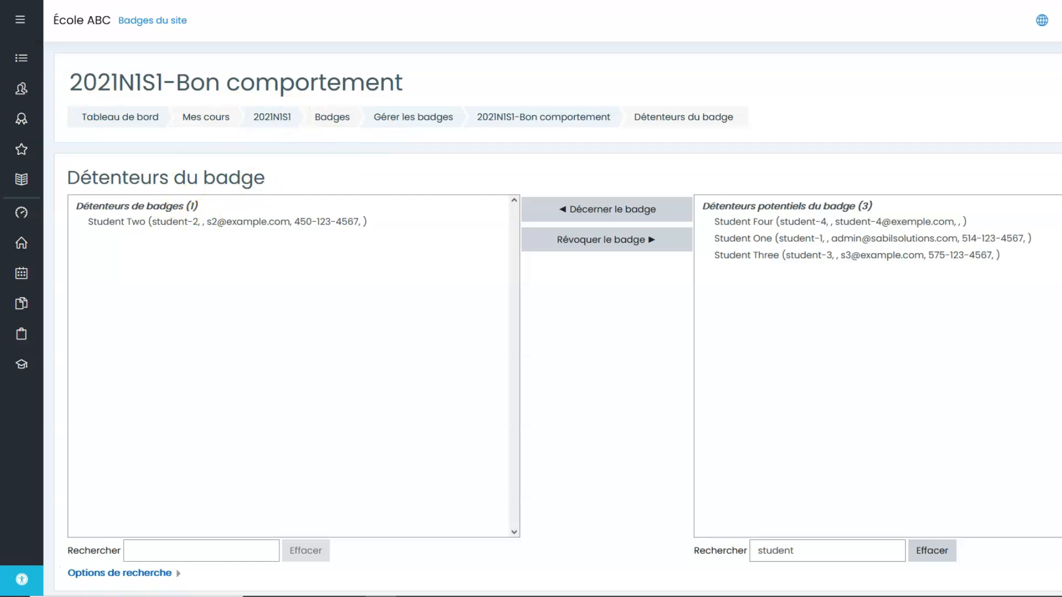
left_click(22, 128)
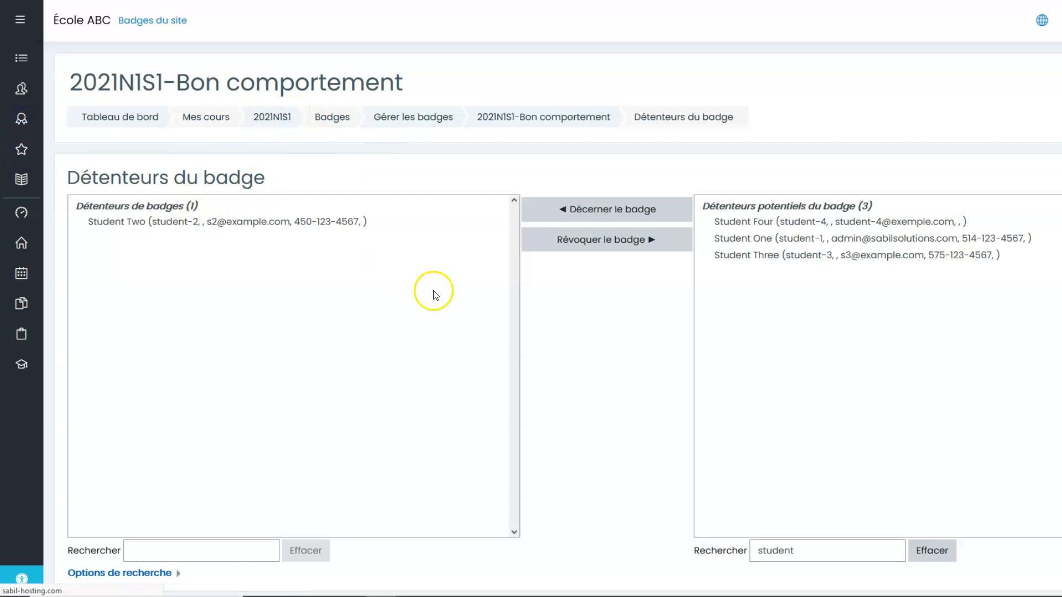
left_click(113, 364)
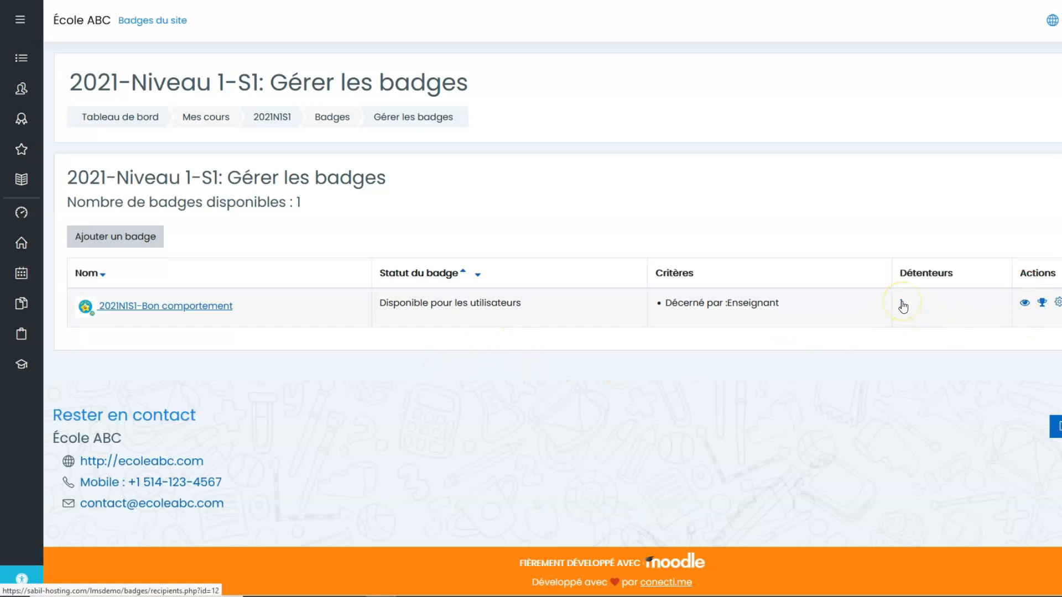
left_click(902, 304)
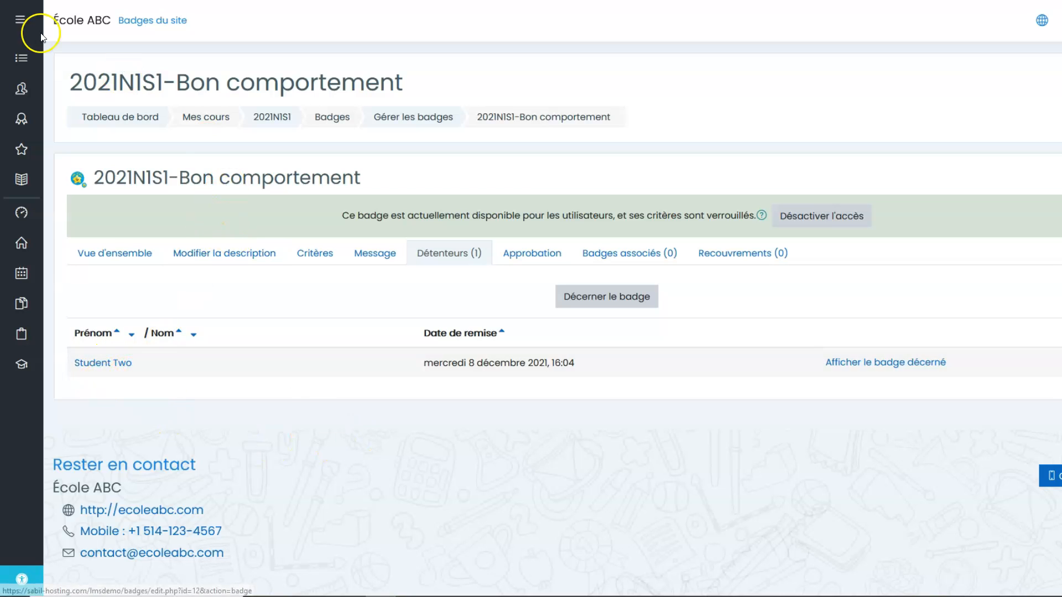
Return to the badge management list and award the 2021N1S1-Bon comportement badge to the last listed potential holder.
key("alt+Left")
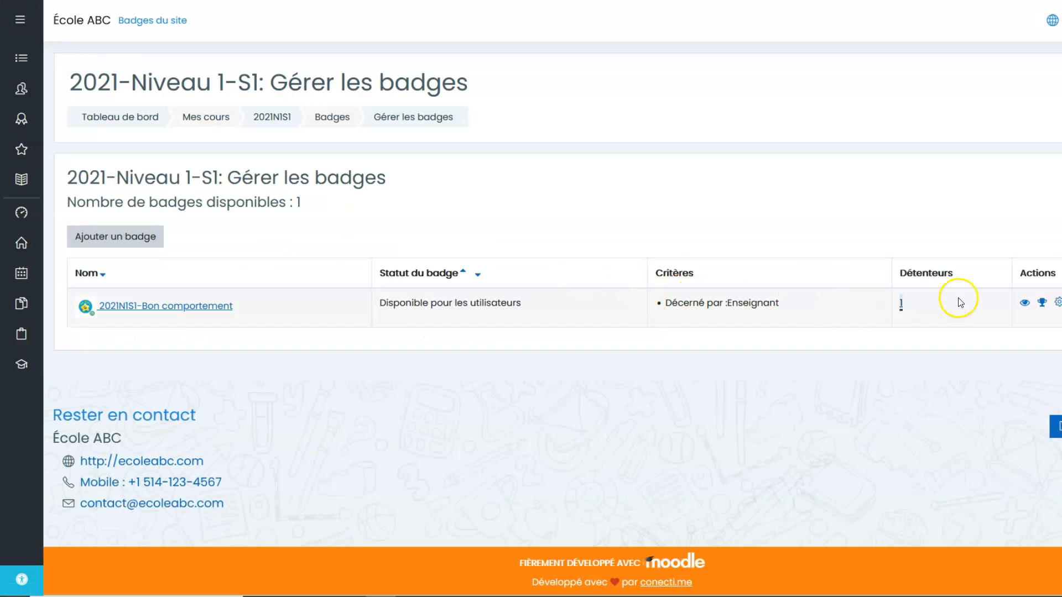
left_click(1043, 305)
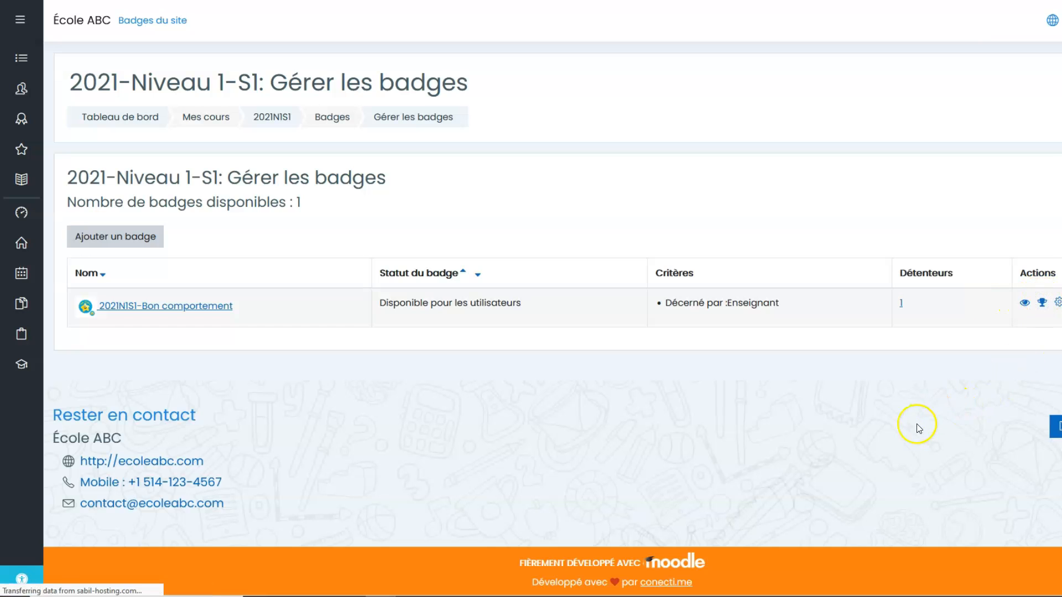
left_click(765, 272)
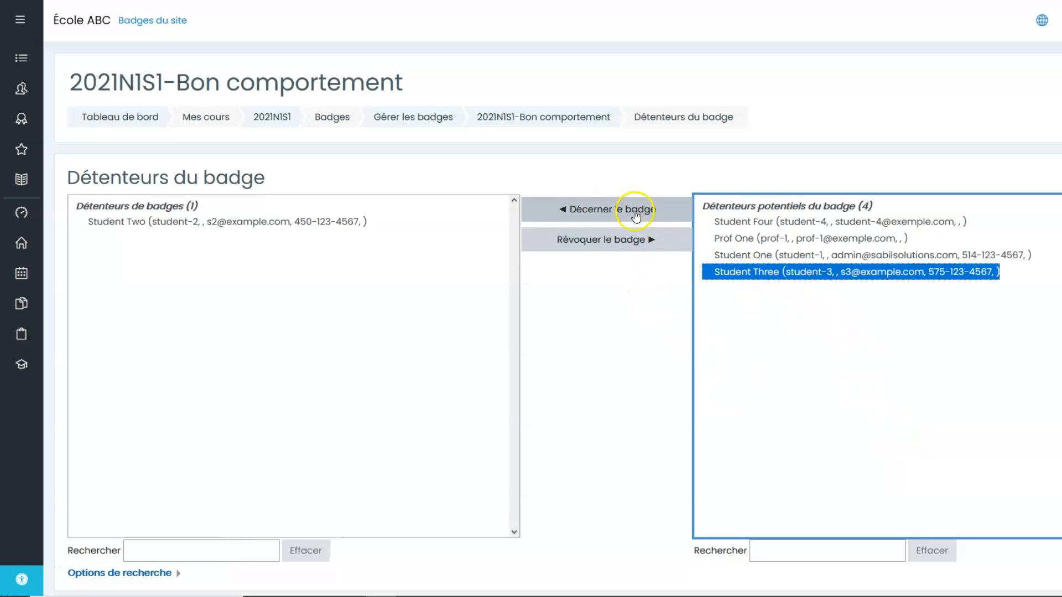
left_click(590, 214)
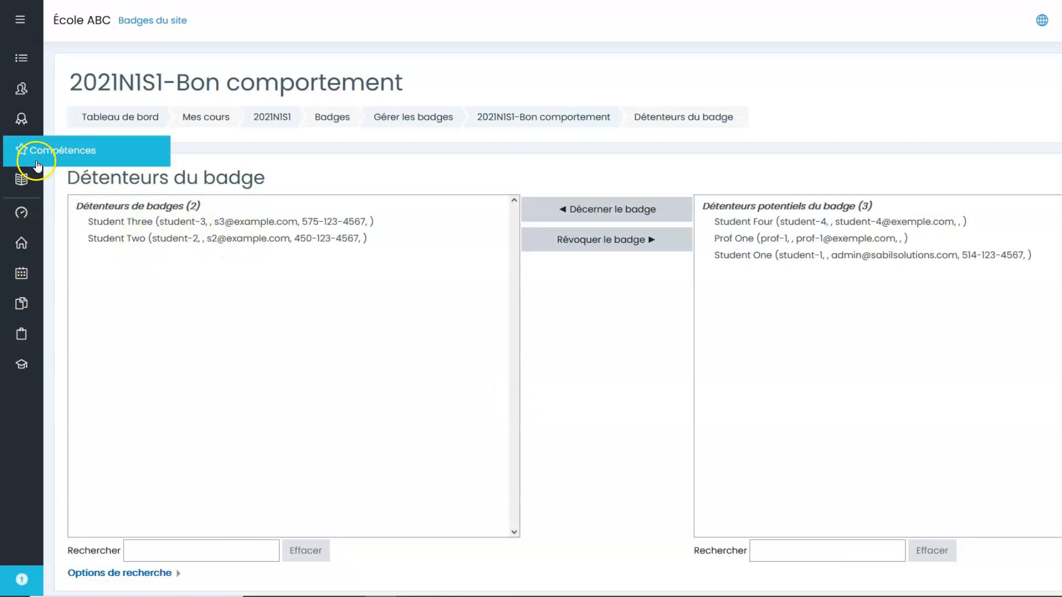
Review the holders of the 2021N1S1-Bon comportement badge from the course's badge management list.
left_click(34, 126)
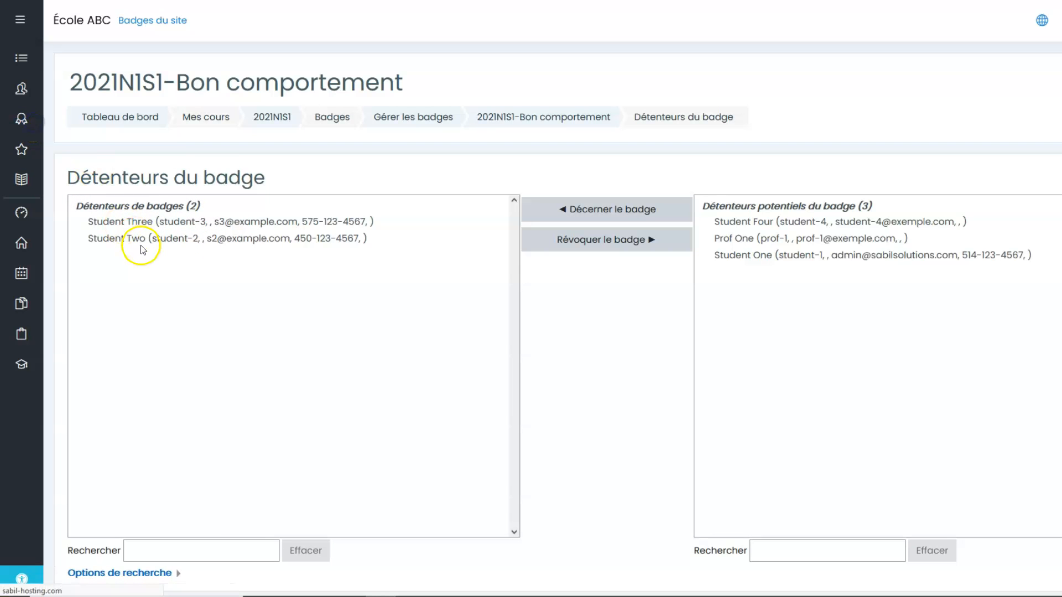
left_click(110, 363)
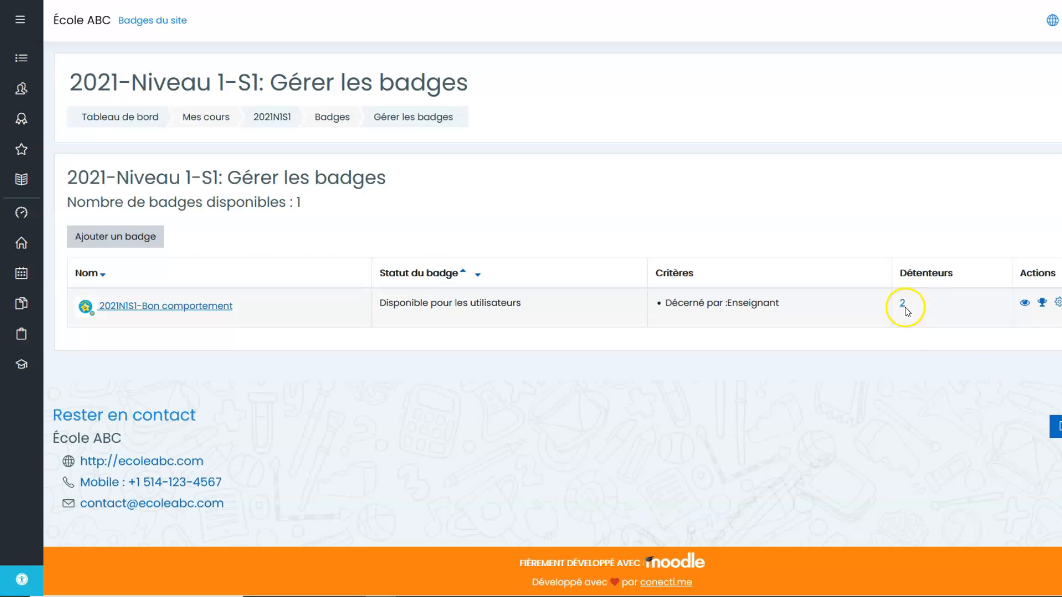
left_click(904, 306)
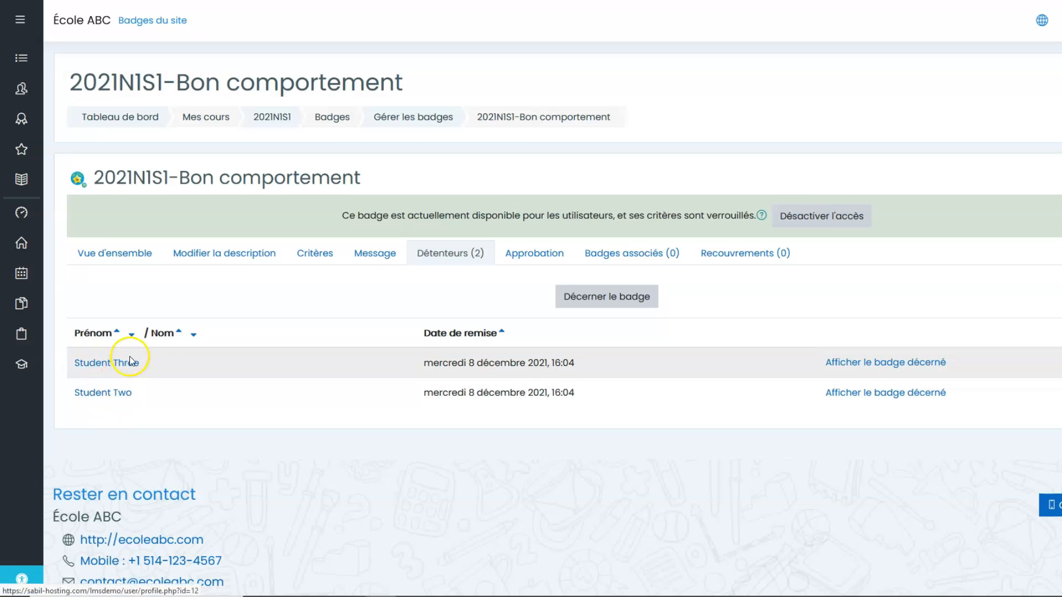
Open the profile of the last listed course participant and examine the badges section.
left_click(35, 90)
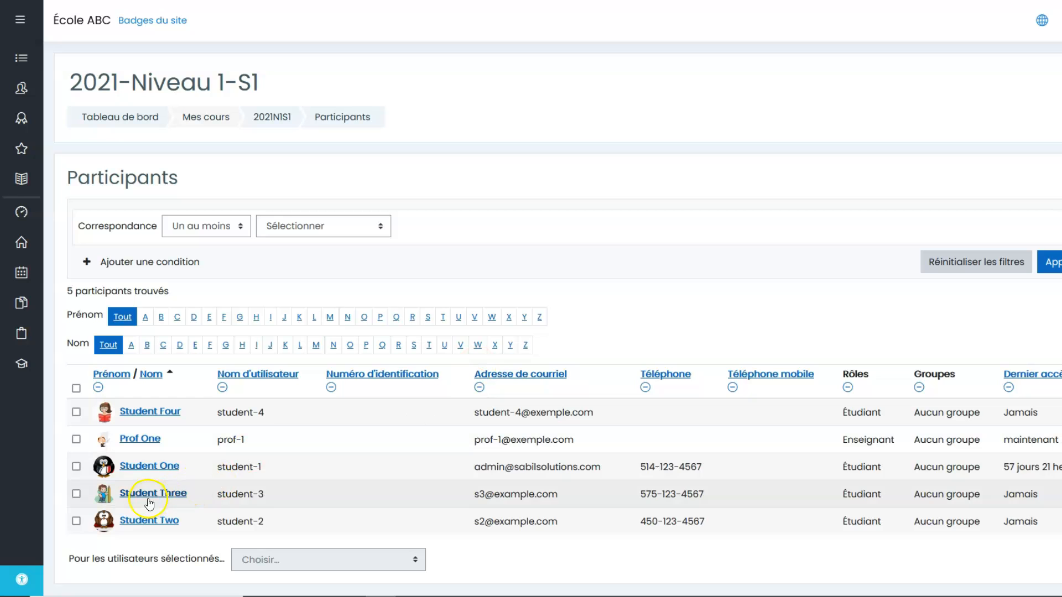
scroll(228, 443, "down", 1)
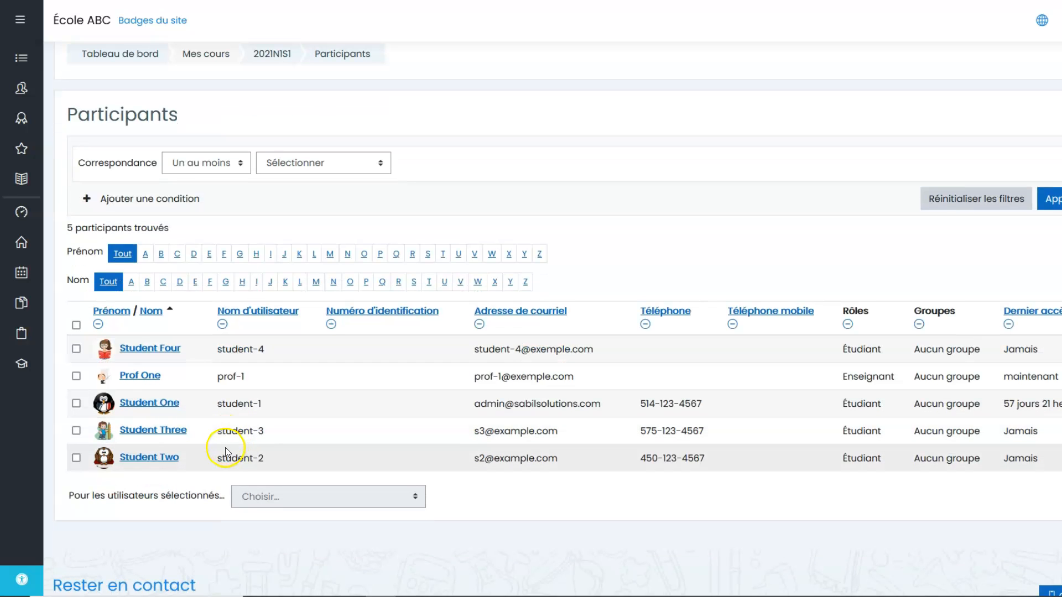
left_click(141, 461)
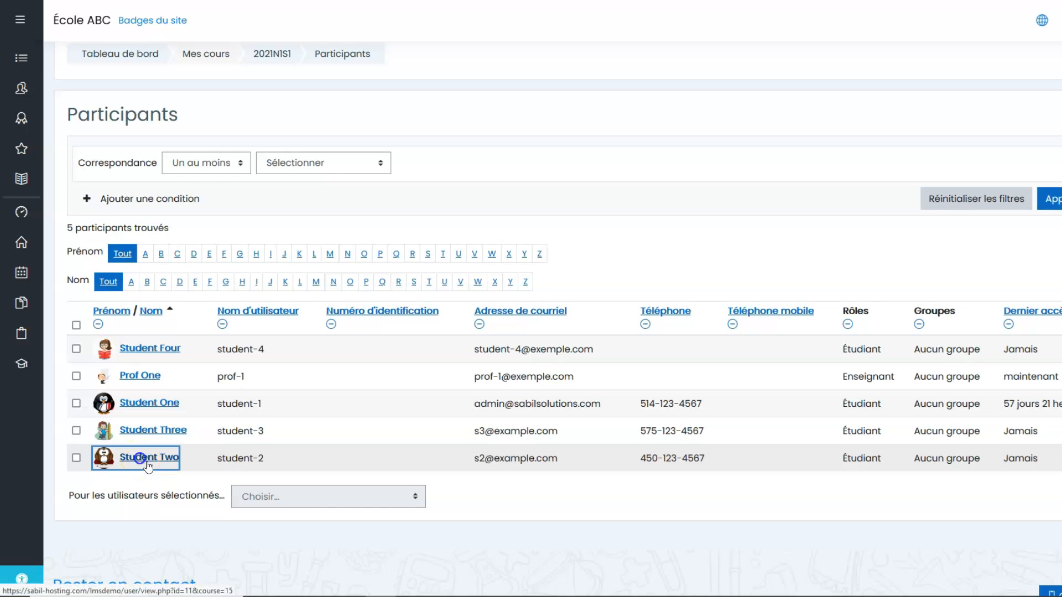
scroll(536, 366, "down", 1)
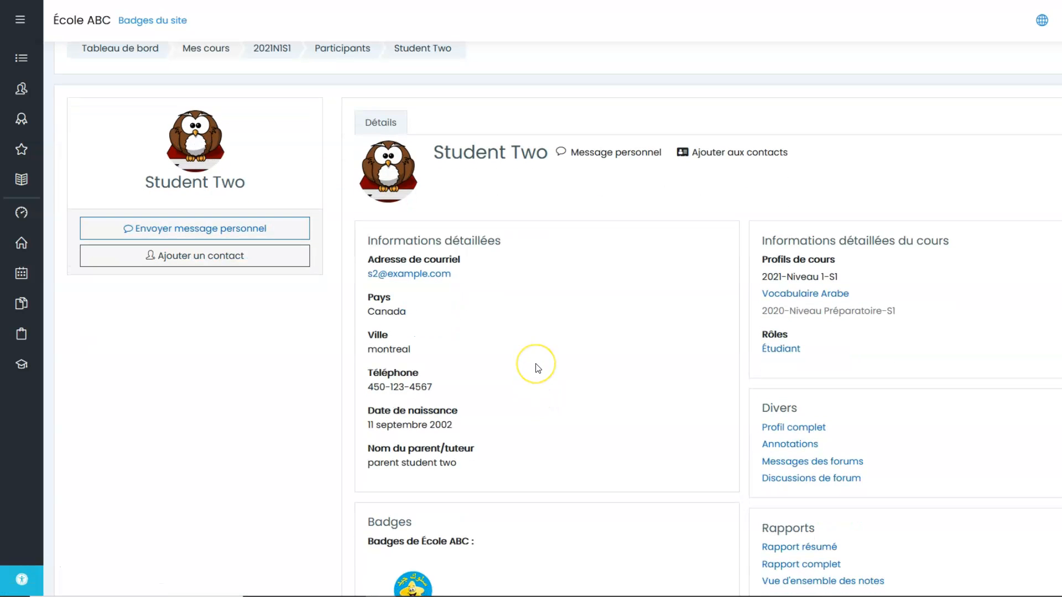
scroll(512, 254, "down", 4)
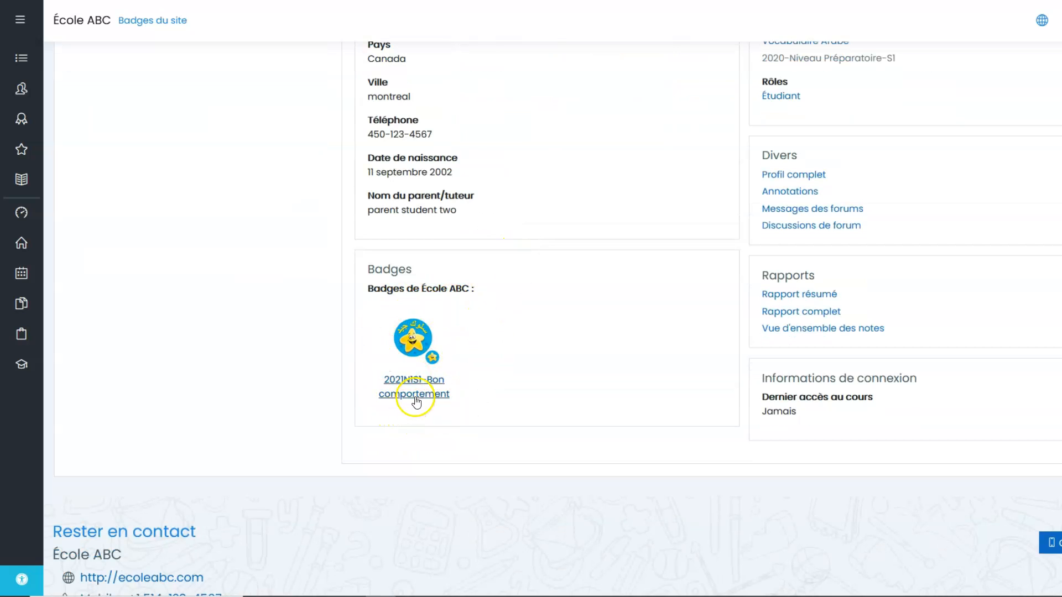
scroll(592, 372, "up", 4)
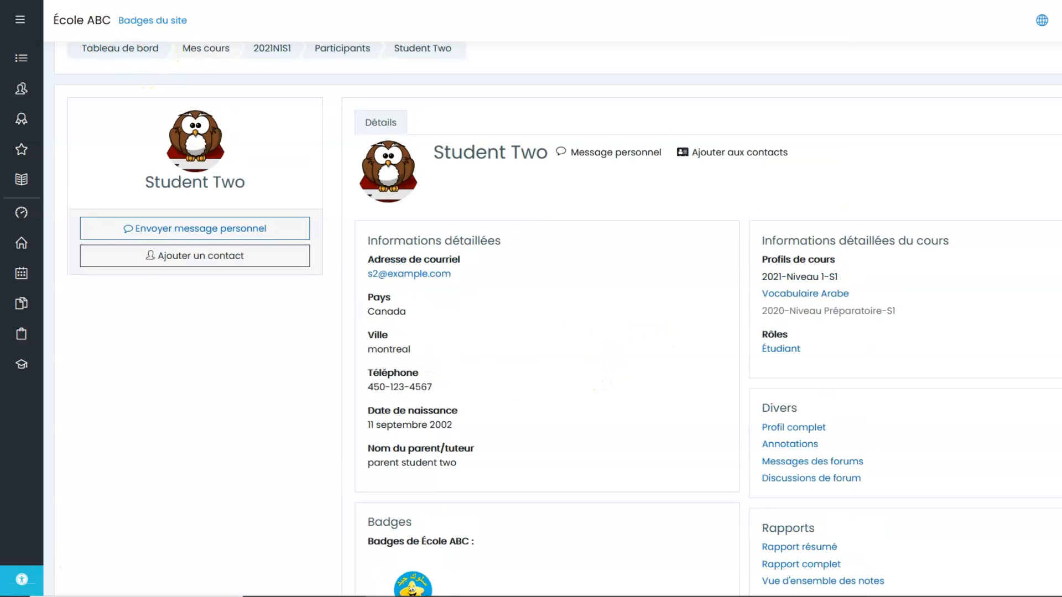
Return to the participants and look for badges in the course profile of the student with the penguin picture.
left_click(343, 48)
left_click(150, 406)
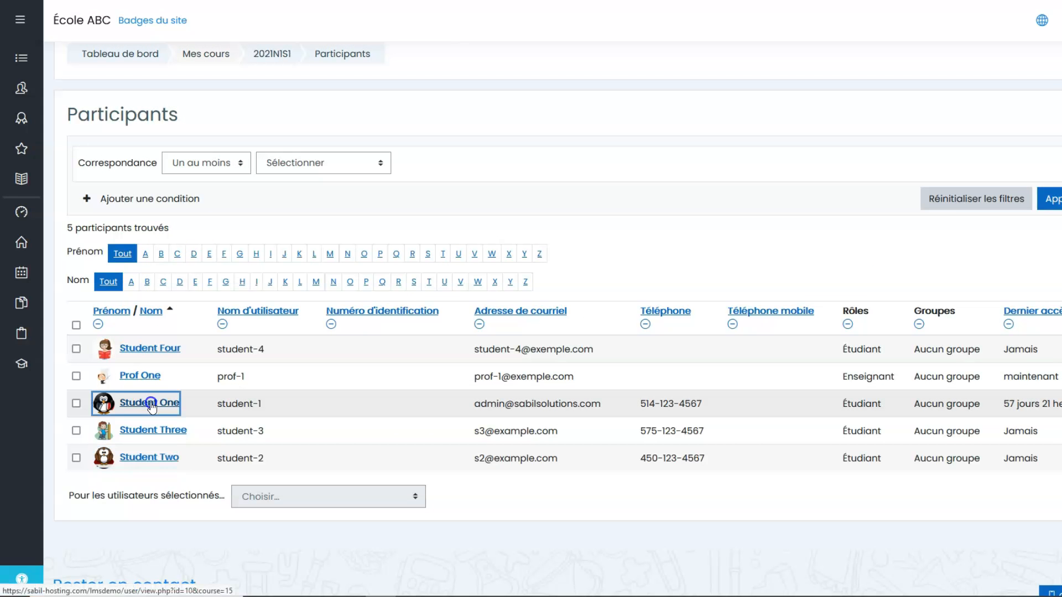
scroll(557, 375, "down", 3)
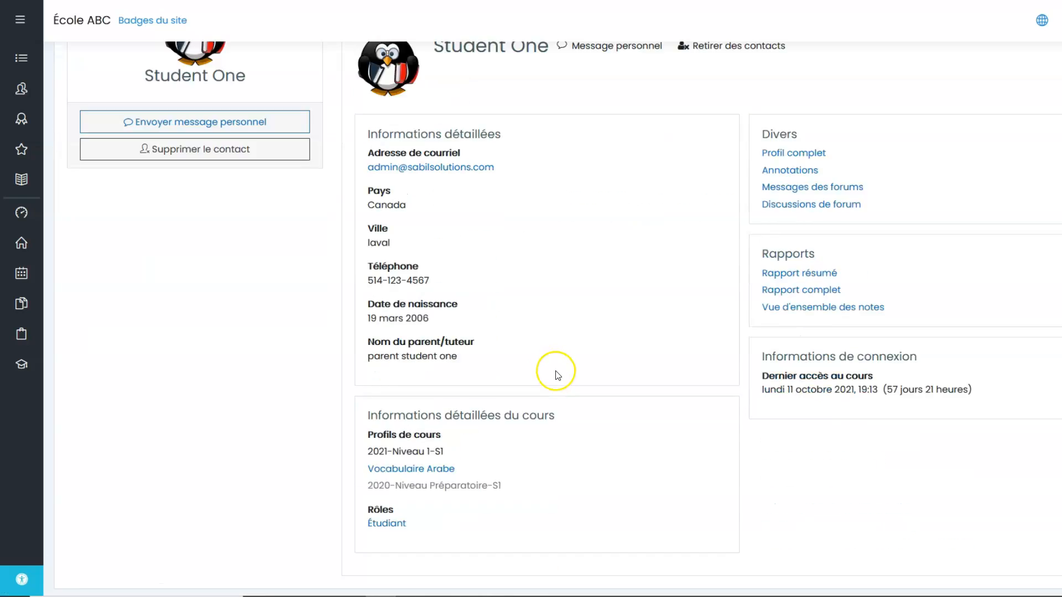
scroll(558, 375, "down", 4)
scroll(558, 375, "up", 6)
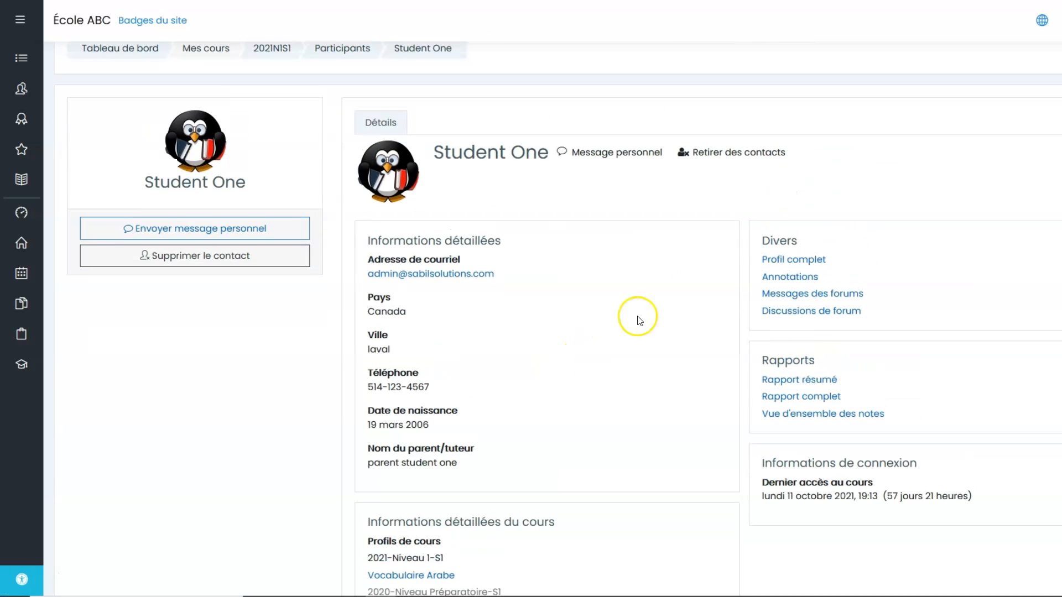
Examine all badges in the same student's full profile and return to the course profile.
left_click(787, 259)
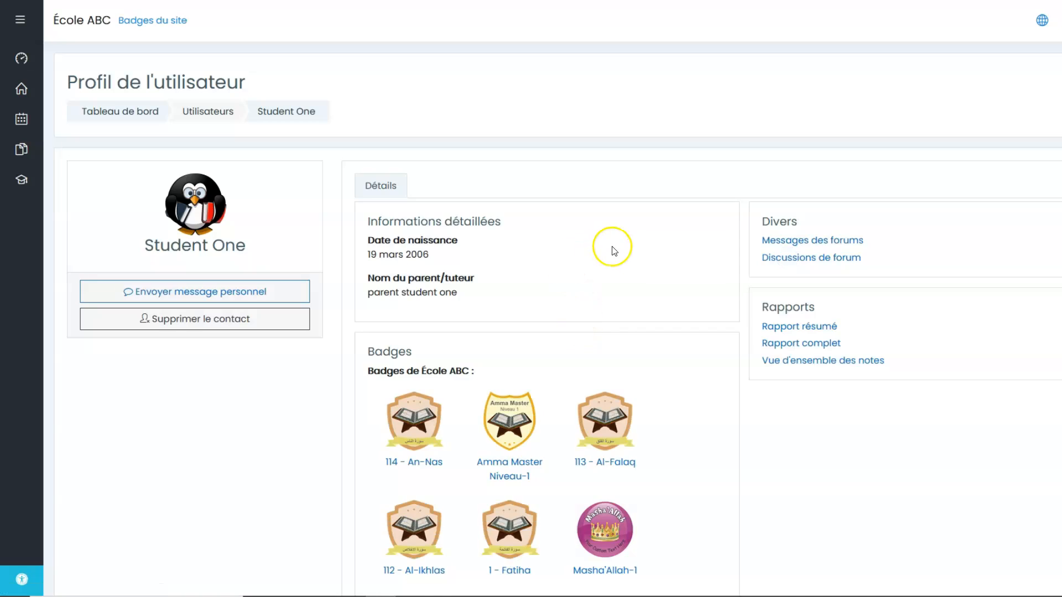
scroll(612, 246, "down", 2)
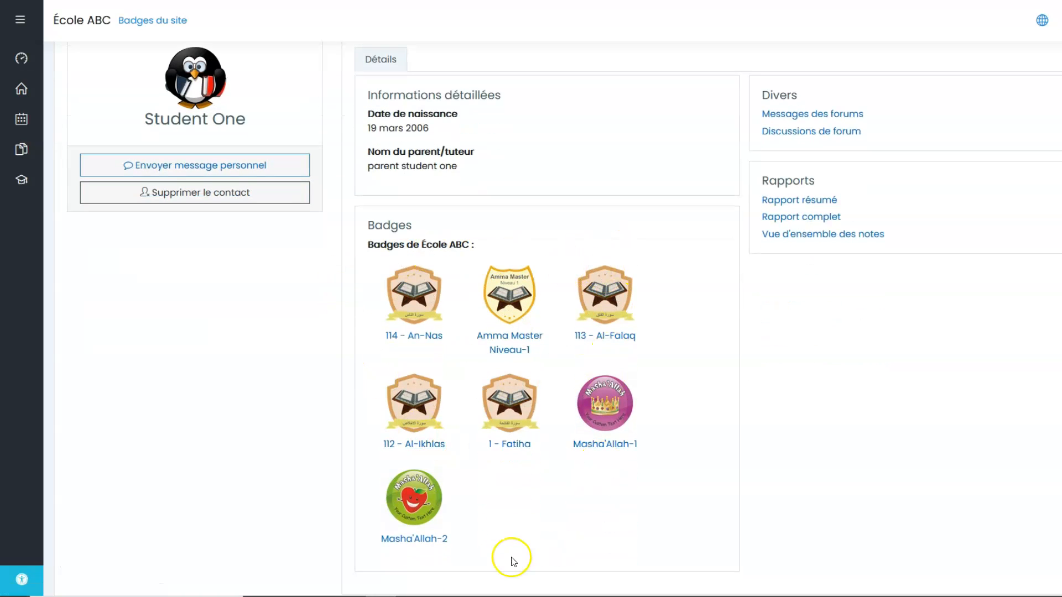
scroll(474, 564, "down", 1)
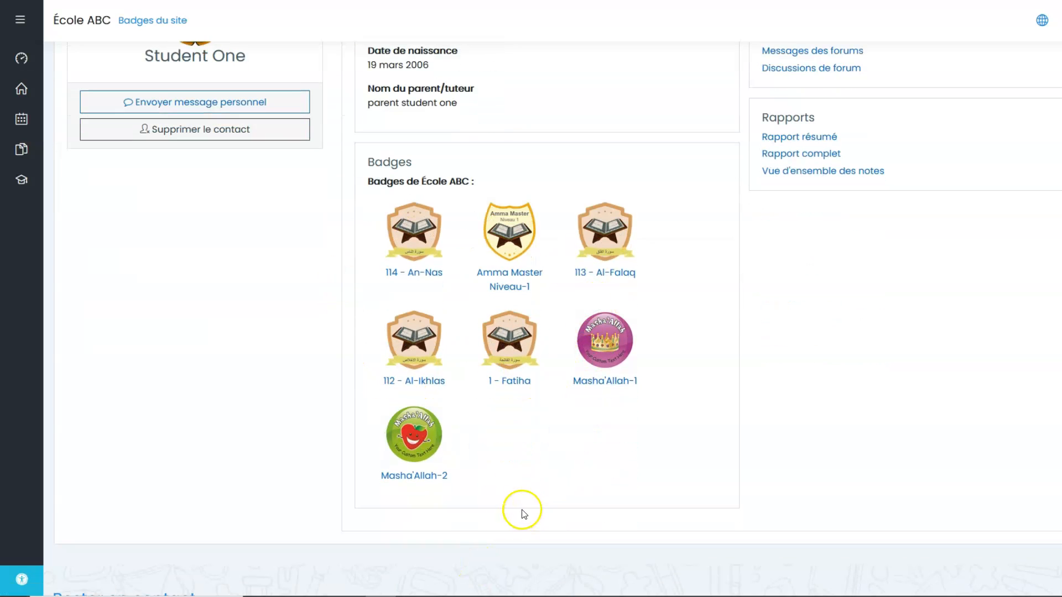
scroll(262, 295, "up", 3)
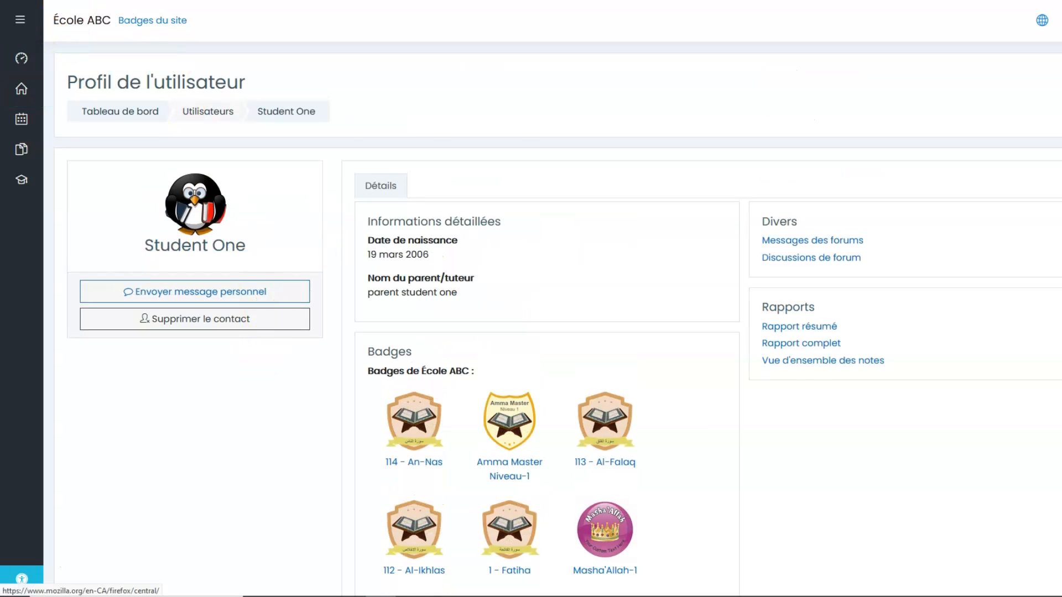
key("alt+Left")
scroll(188, 102, "up", 1)
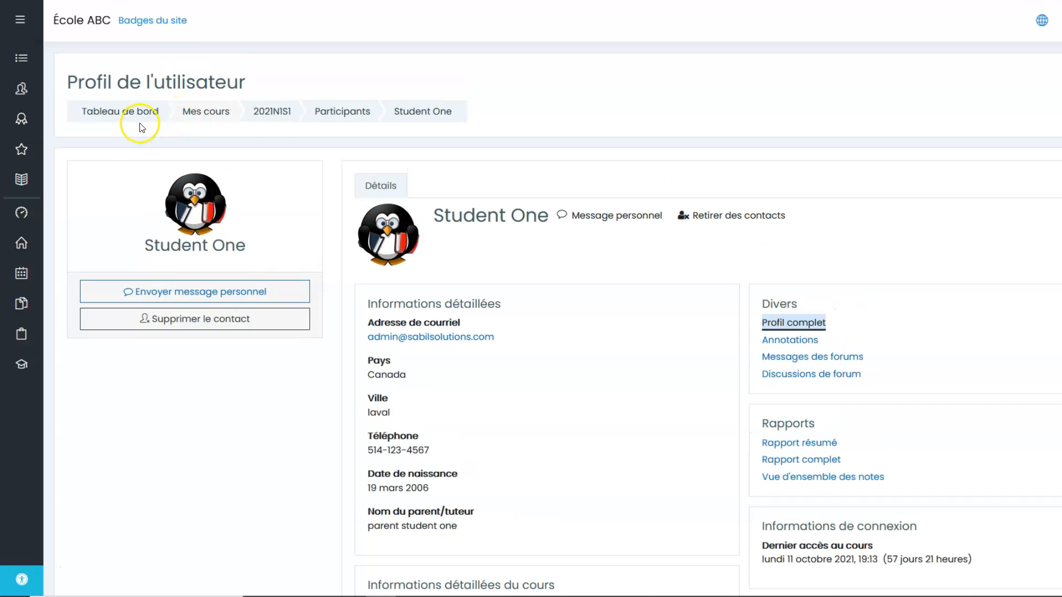
Add a new badge to course 2021N1S1 with the name "2021N1S1-Bon Travail" and the description "Bon travail".
left_click(280, 111)
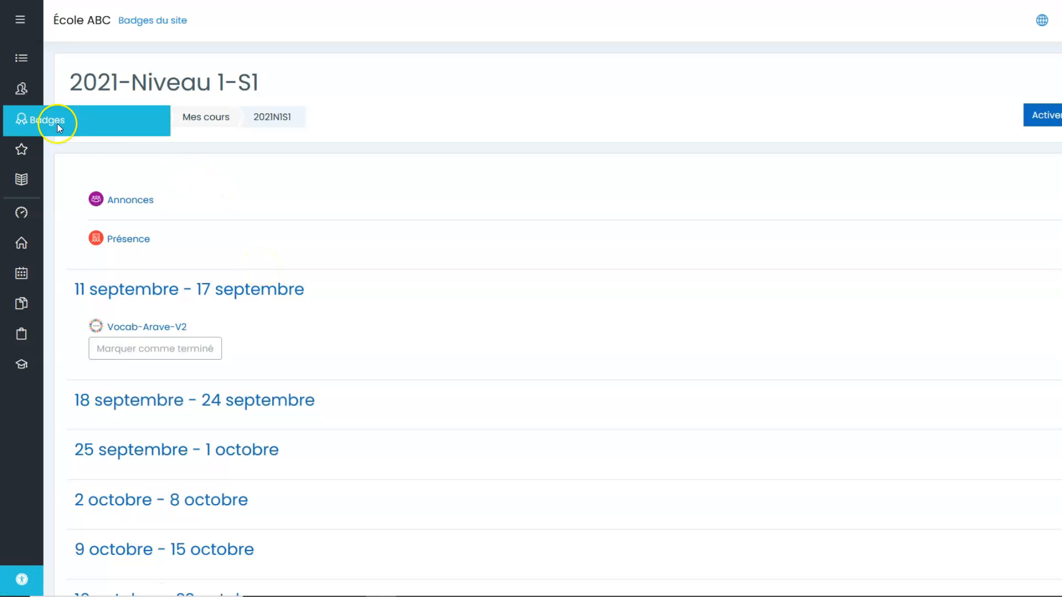
left_click(20, 117)
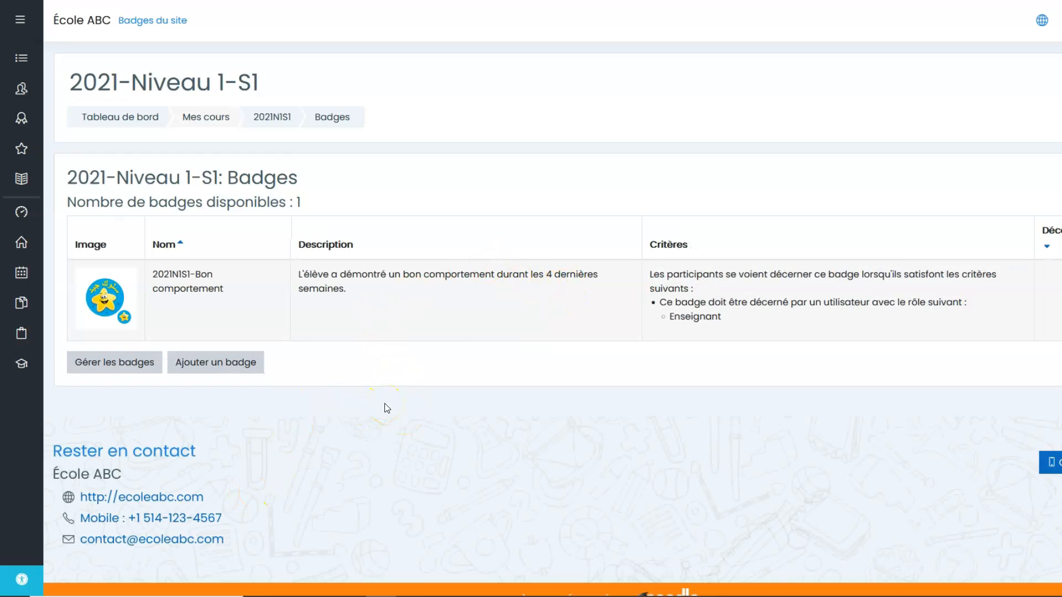
left_click(233, 366)
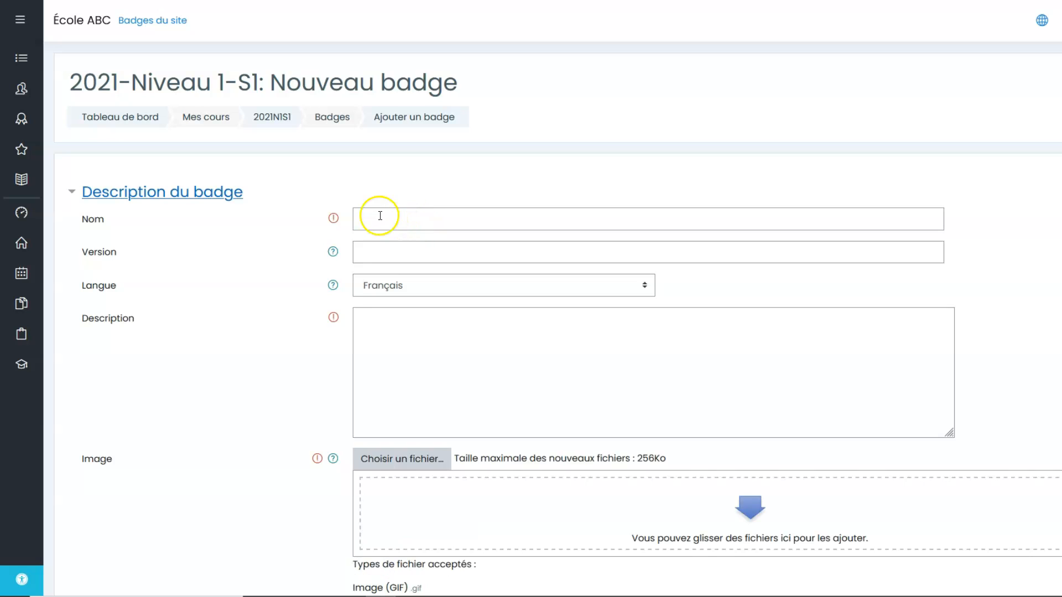
left_click(377, 217)
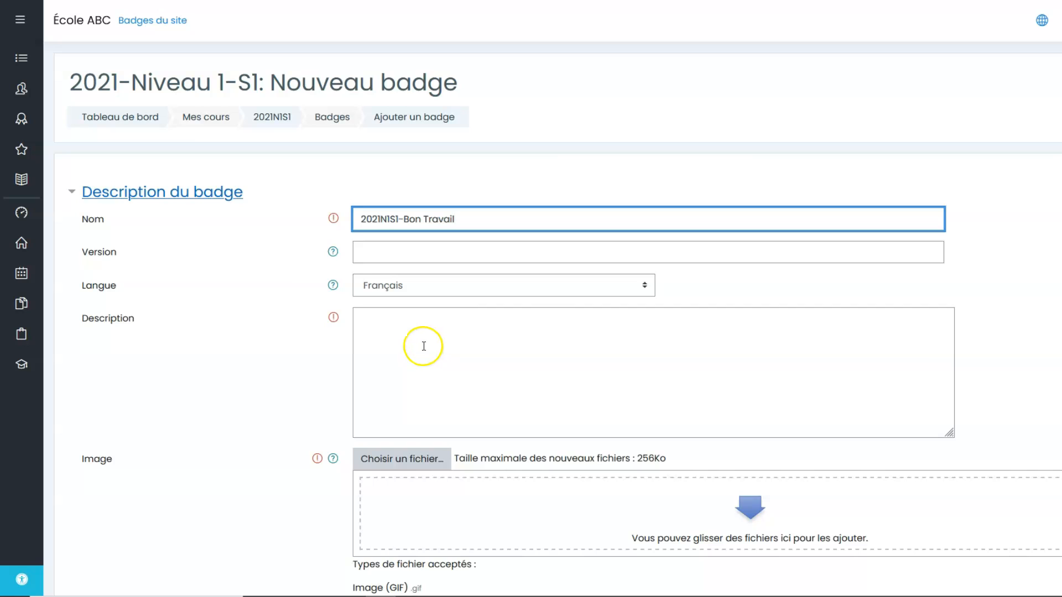
left_click(394, 327)
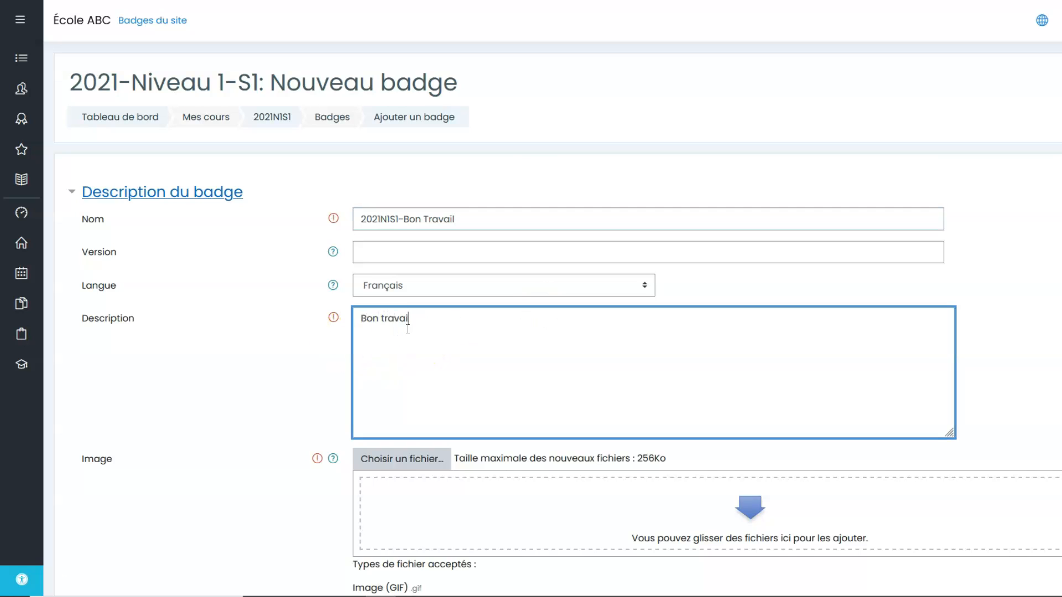
left_click(247, 396)
Upload badge-1.png as the badge image and create the badge.
scroll(252, 396, "down", 4)
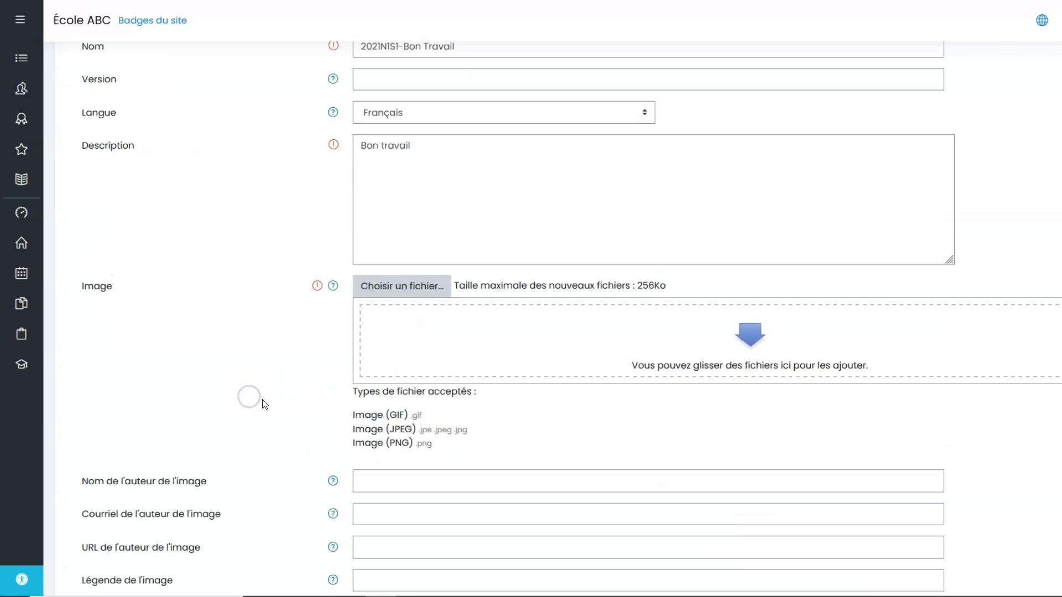
left_click(434, 269)
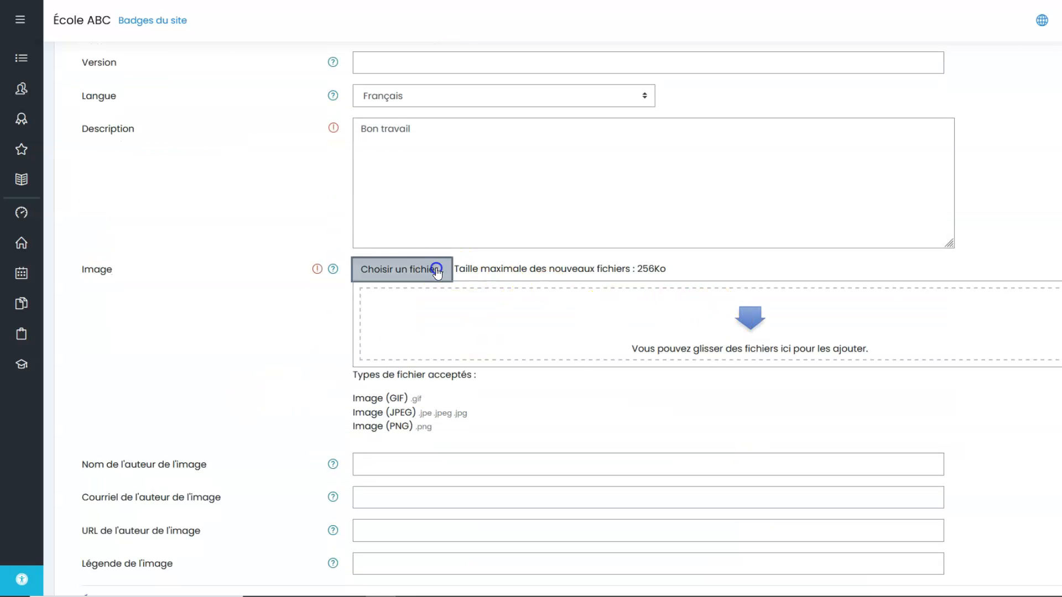
left_click(510, 254)
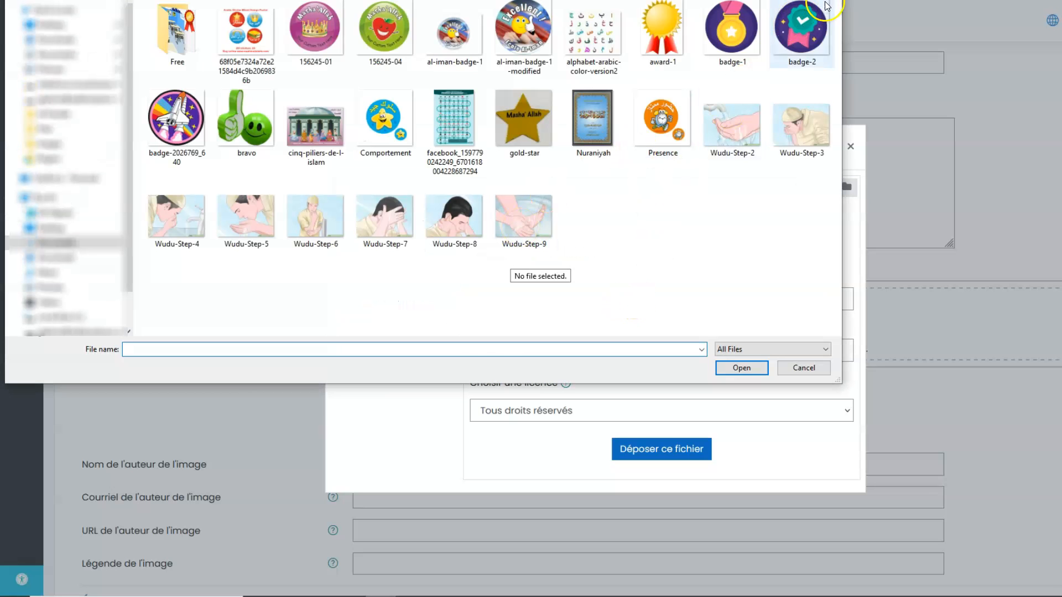
left_click(731, 31)
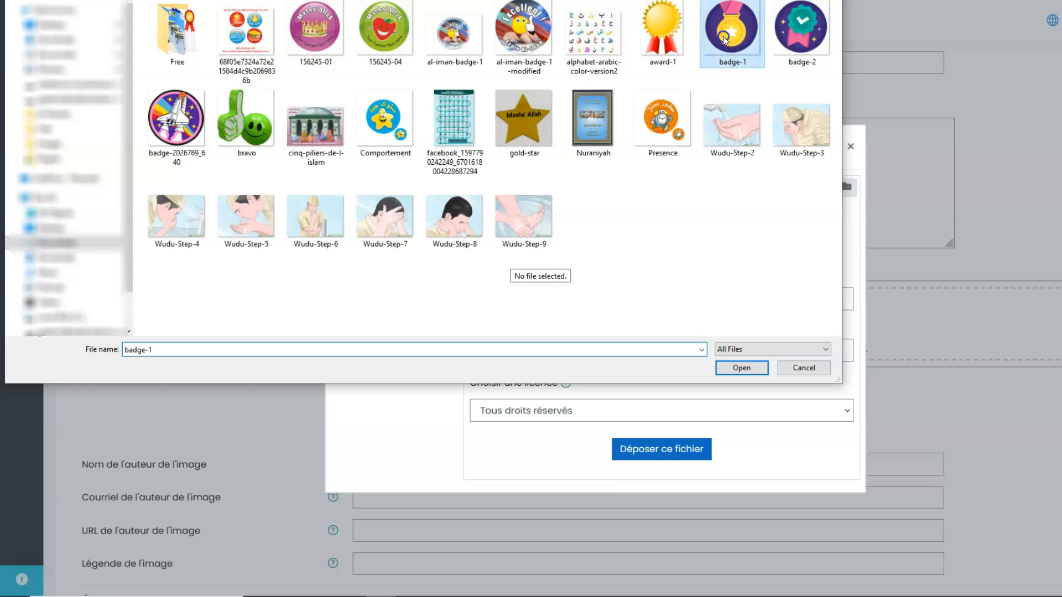
left_click(742, 368)
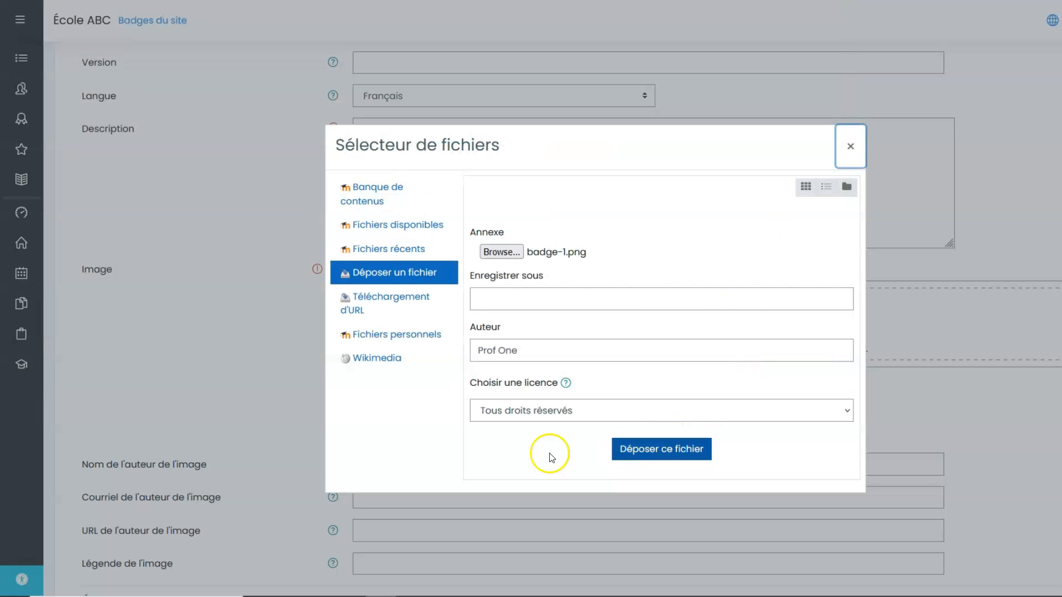
left_click(659, 451)
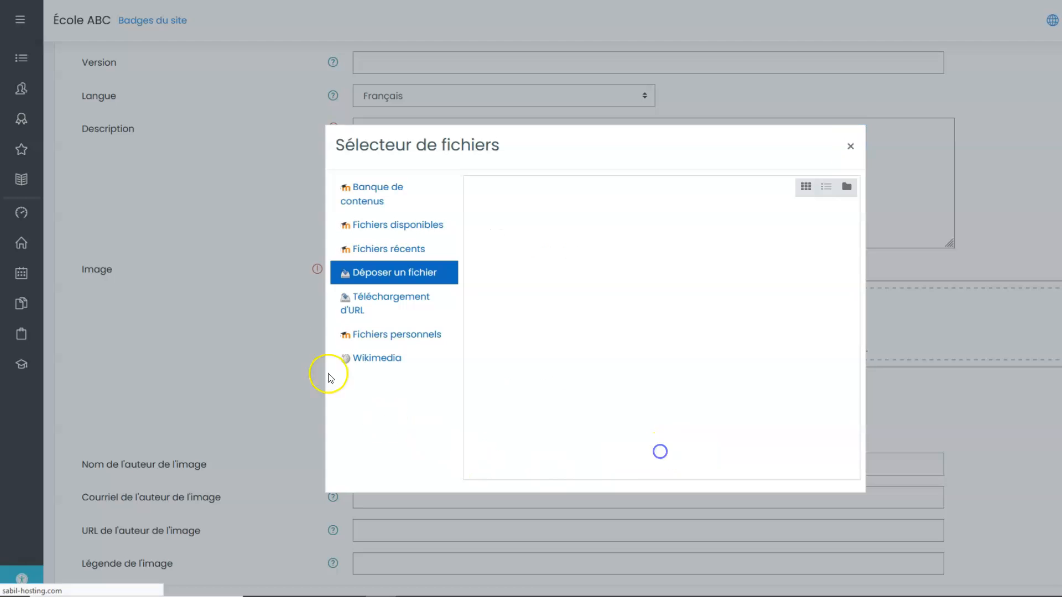
scroll(266, 321, "down", 7)
left_click(402, 365)
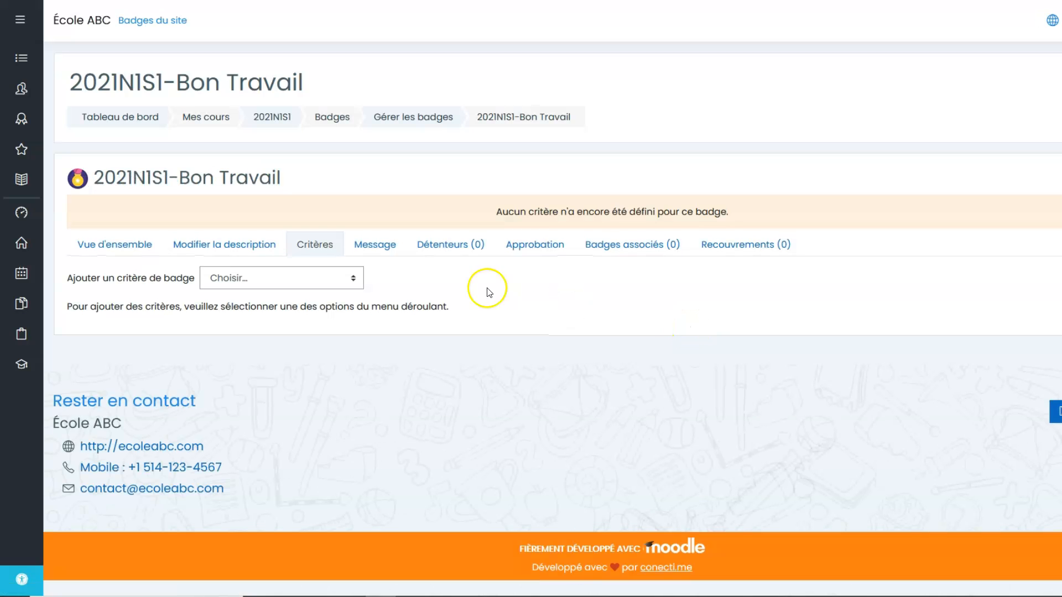
Add an activity completion criterion requiring all of the selected activities, Vocab-Arave-V2 and Lecture-1, to be completed.
left_click(355, 284)
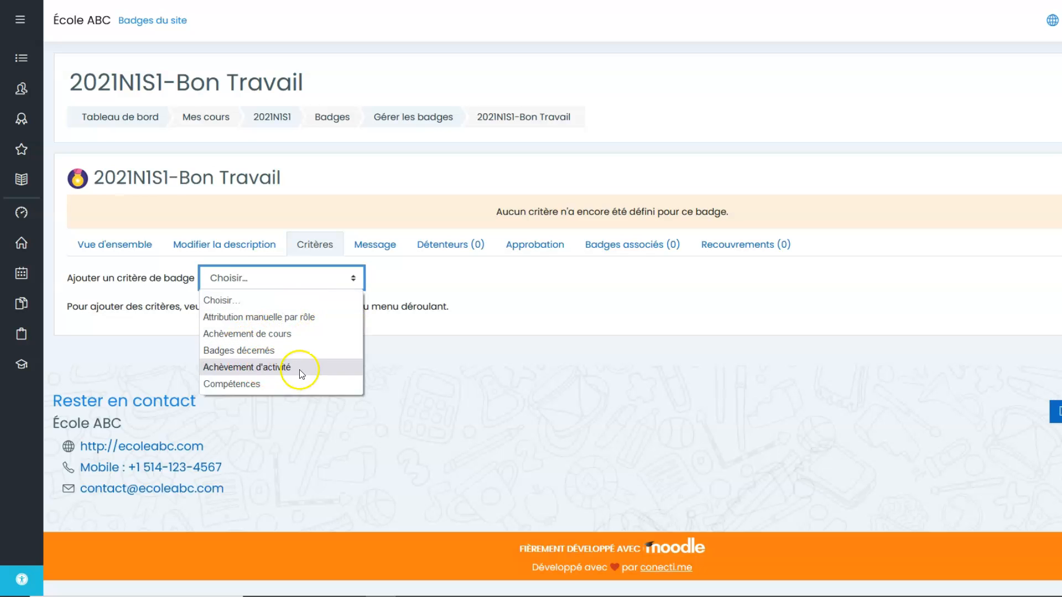
left_click(286, 369)
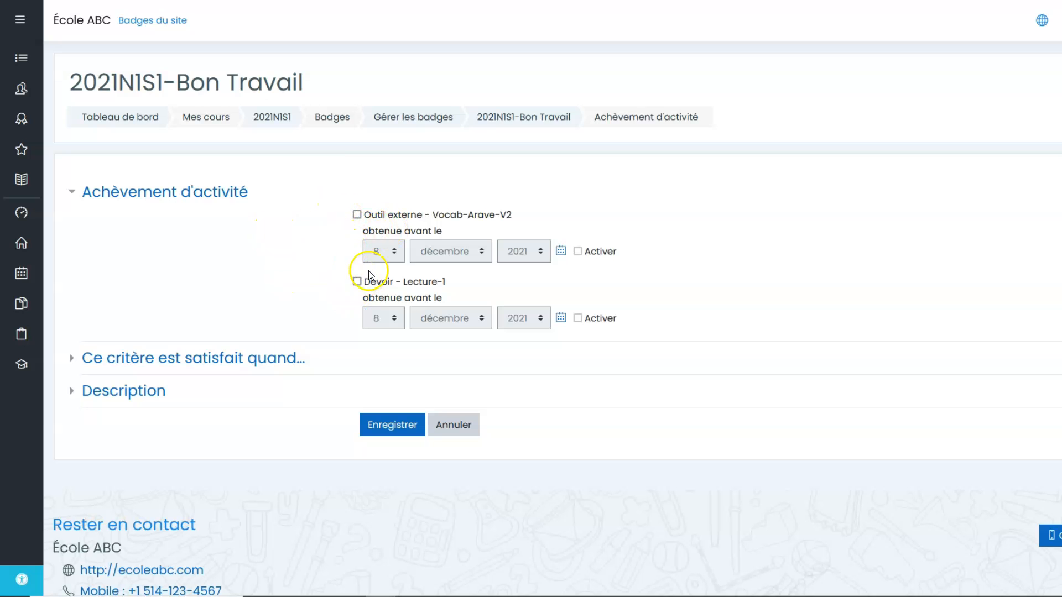
left_click(357, 213)
left_click(118, 357)
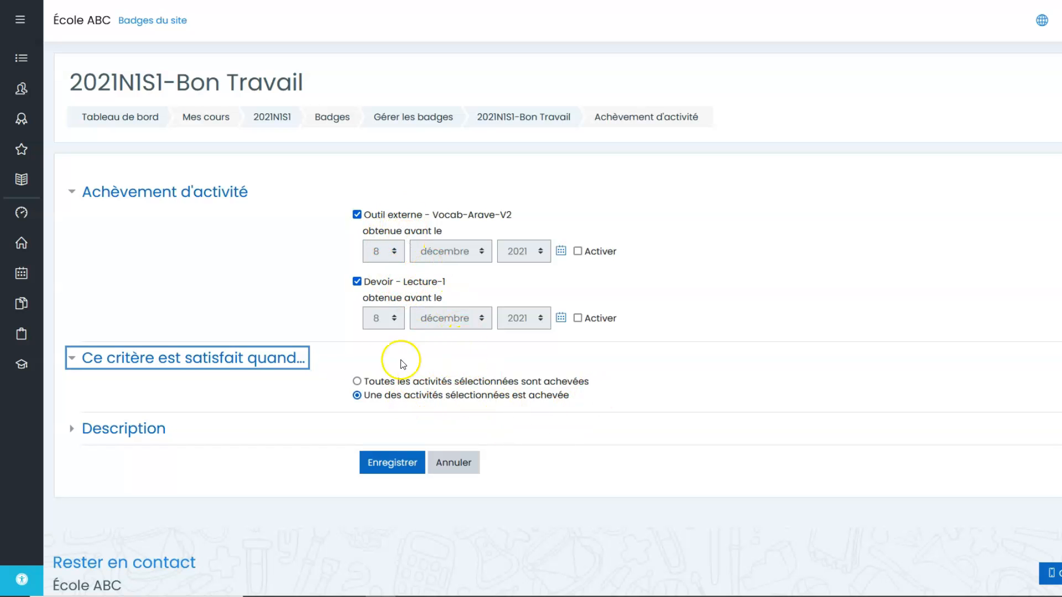
left_click(358, 382)
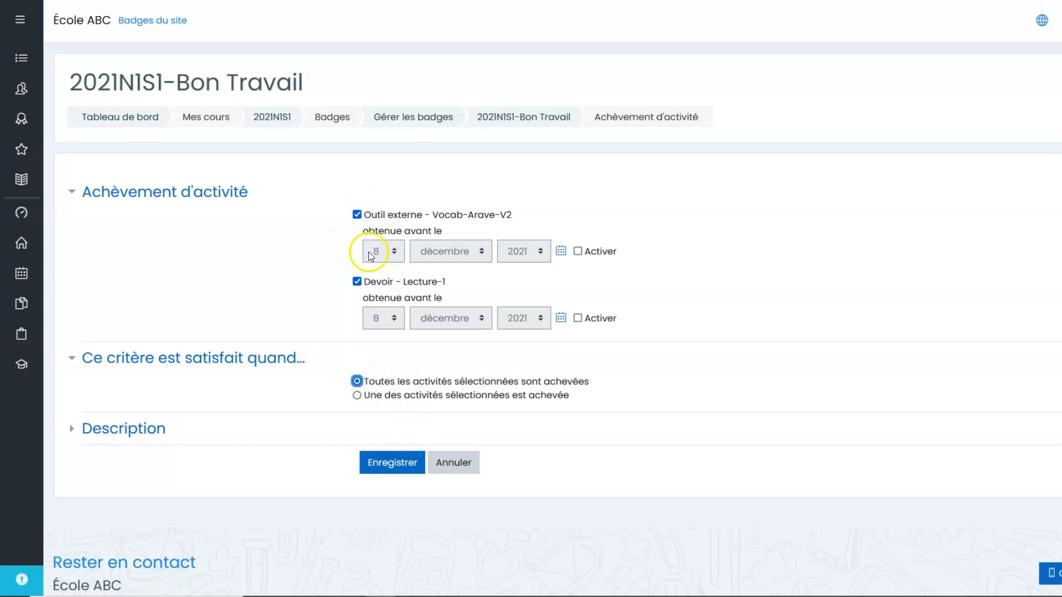
Enable a completion deadline of 20 décembre 2021 for both Vocab-Arave-V2 and Lecture-1, and save the criterion.
left_click(578, 252)
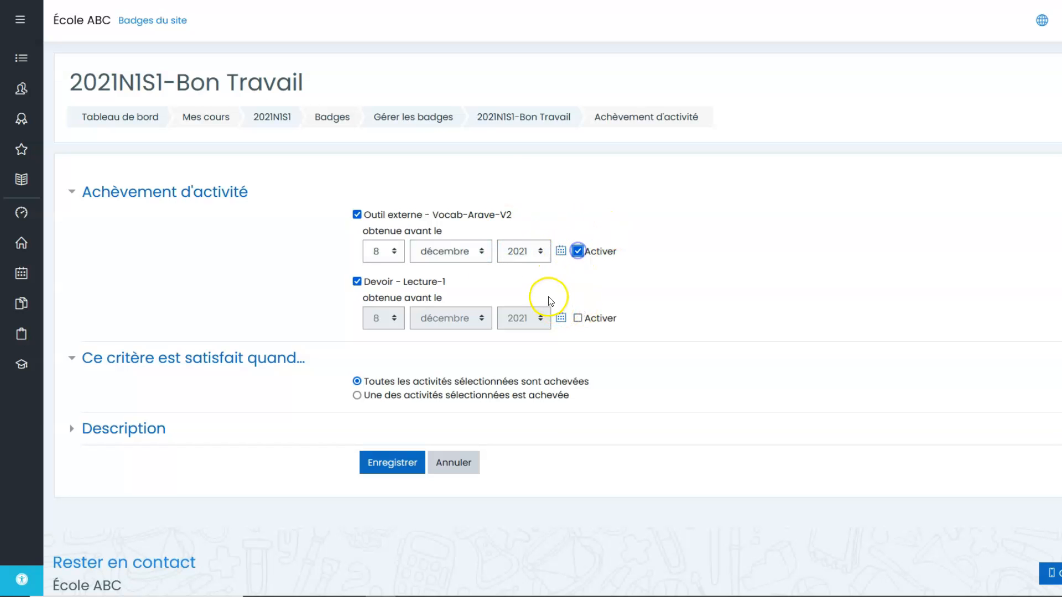
left_click(395, 252)
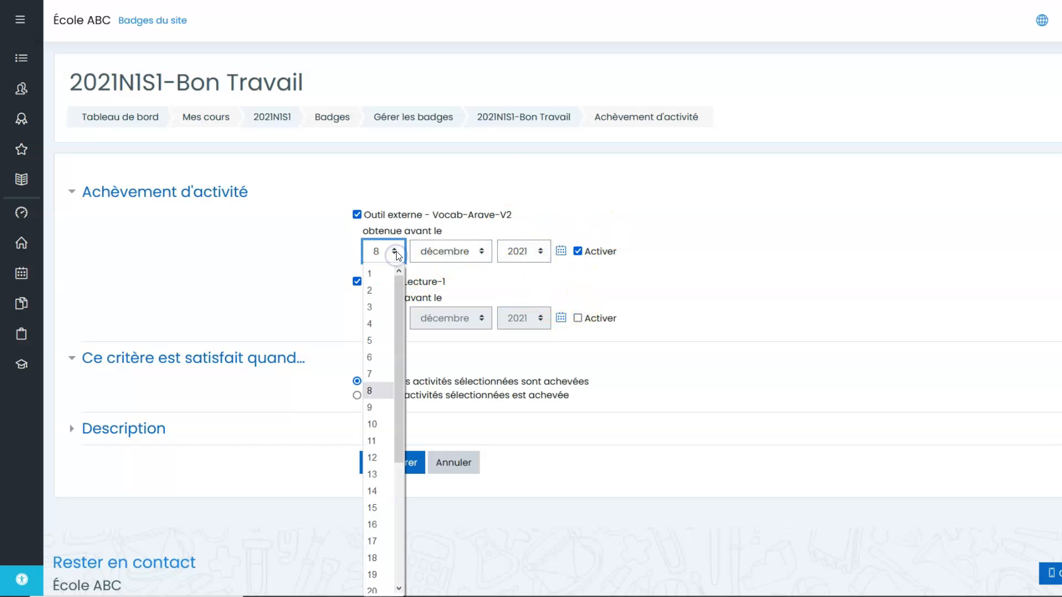
scroll(406, 422, "down", 2)
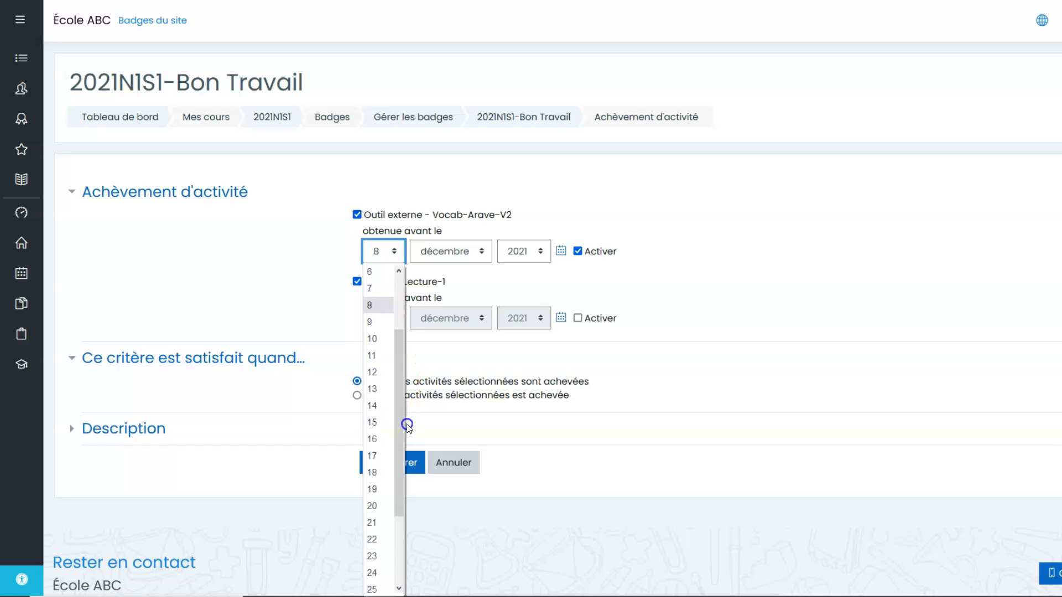
left_click(382, 506)
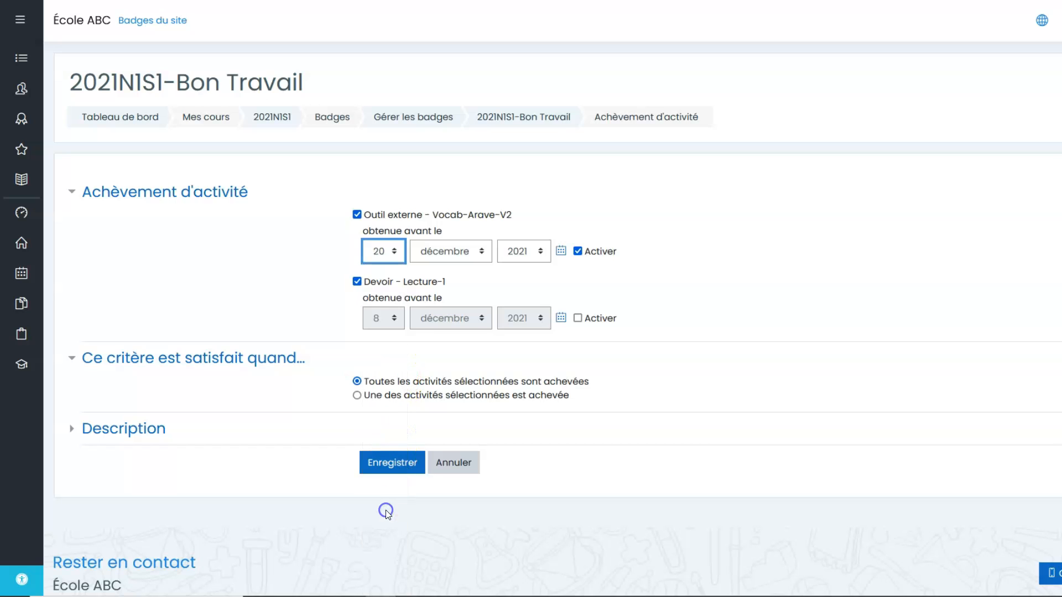
left_click(577, 319)
left_click(395, 320)
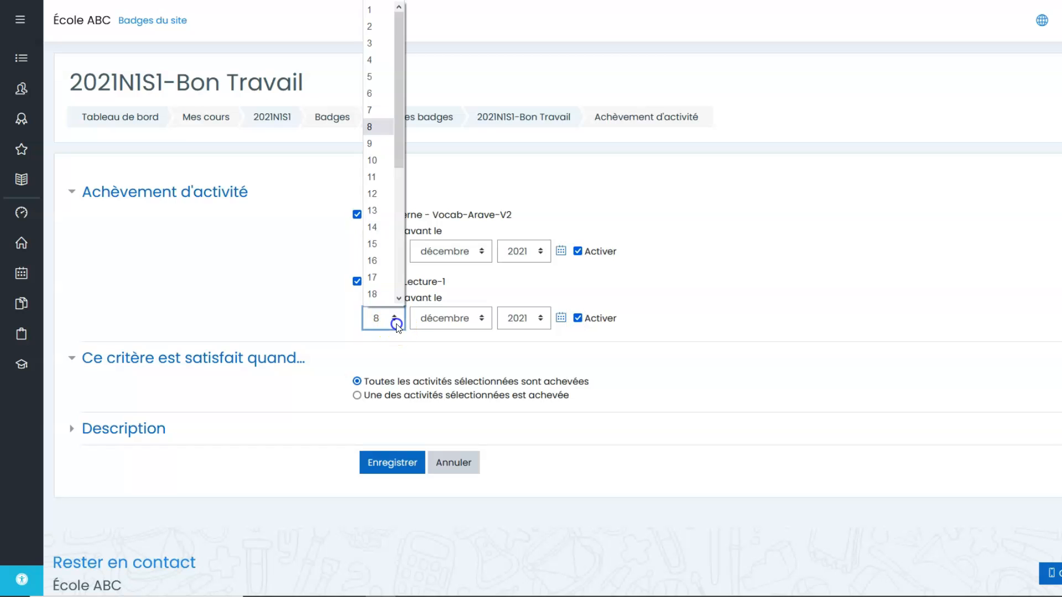
left_click_drag(398, 146, 399, 205)
left_click(386, 228)
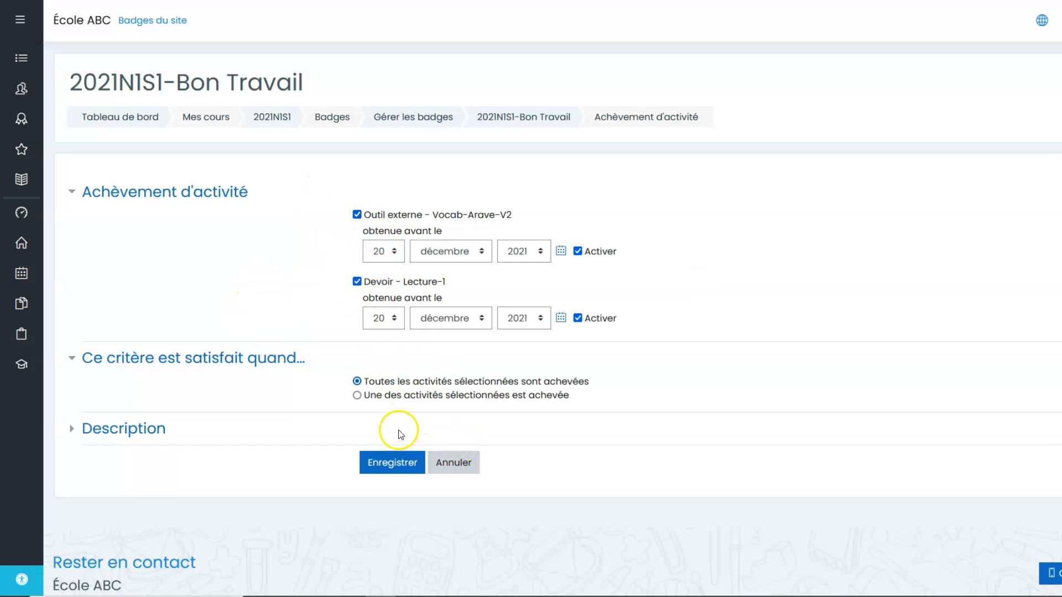
left_click(369, 463)
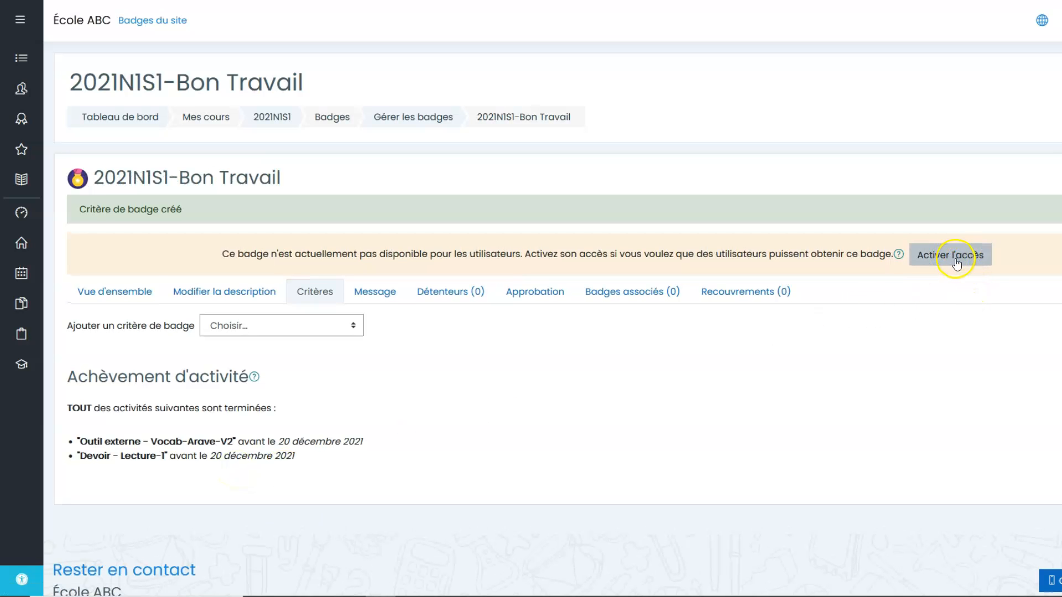
Delete the badge link and badge management paragraphs from the badge message body and save the message.
left_click(379, 293)
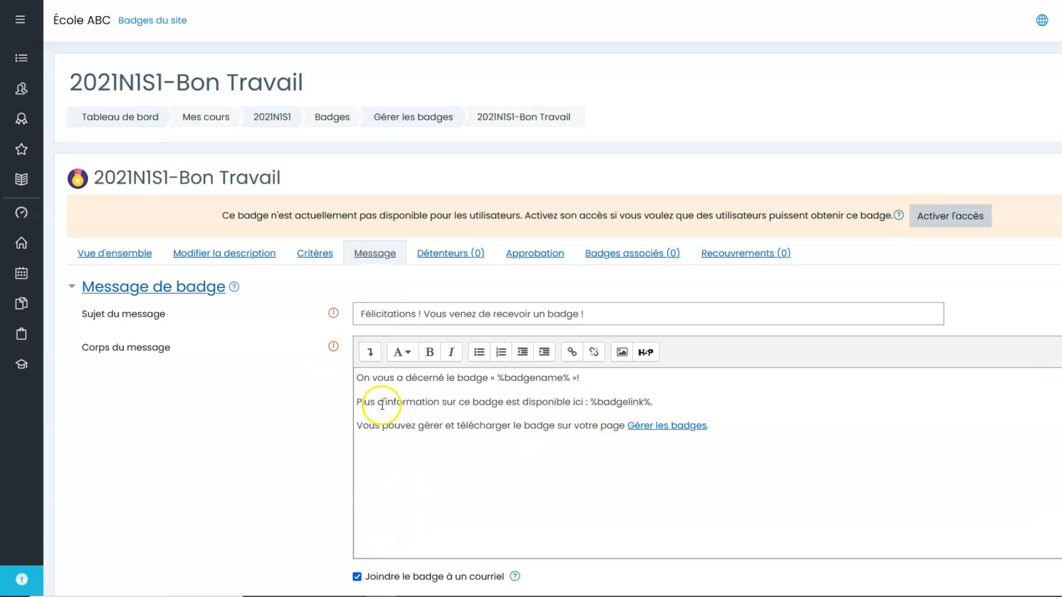
left_click_drag(358, 402, 748, 435)
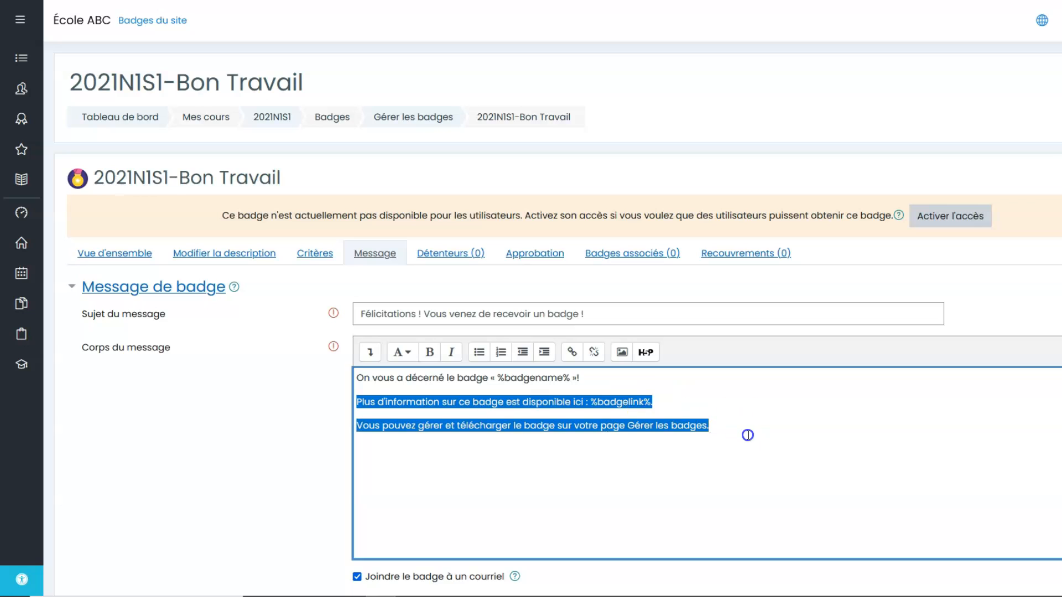
key("BackSpace")
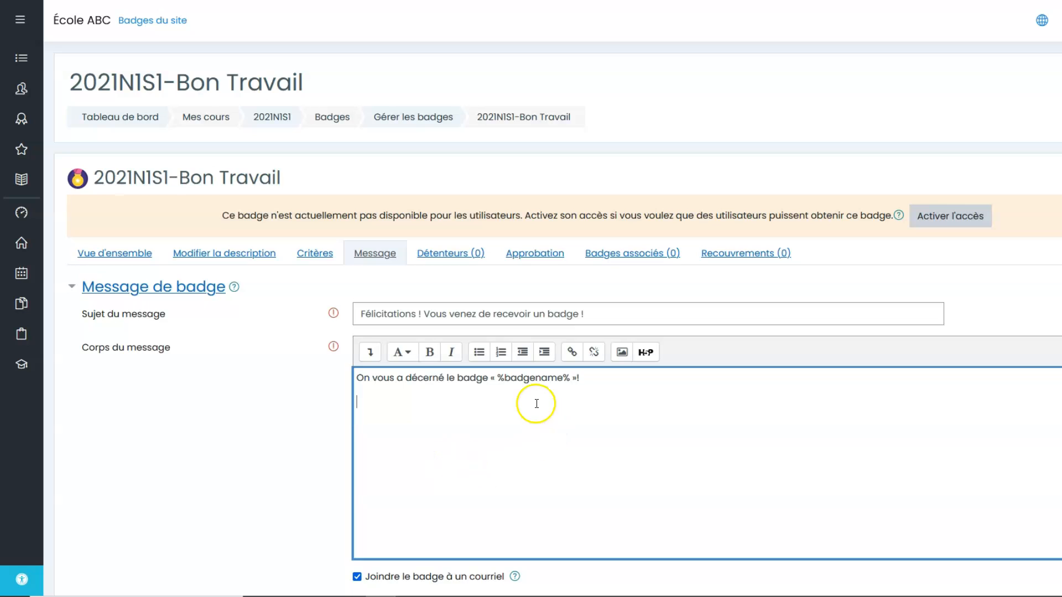
scroll(536, 406, "down", 6)
left_click(394, 335)
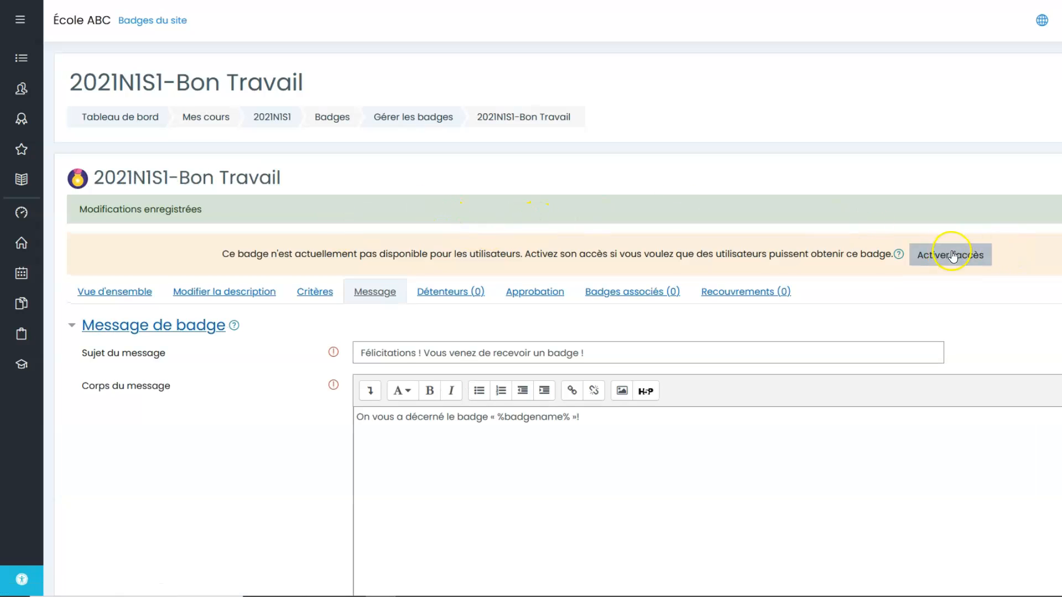
Enable user access to the 2021N1S1-Bon Travail badge and return to the course's badge management list.
left_click(956, 259)
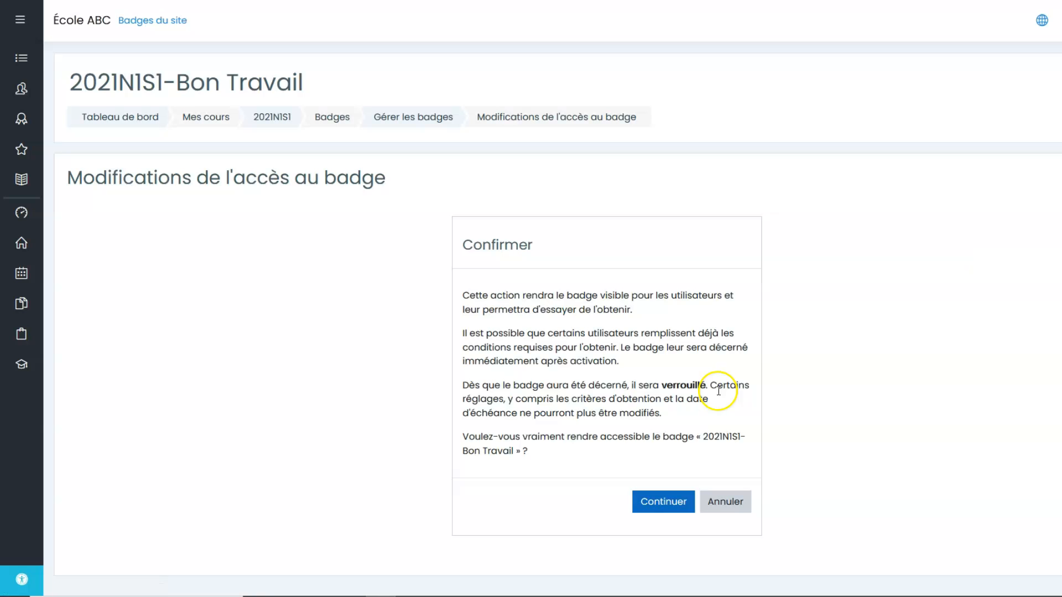
left_click(669, 502)
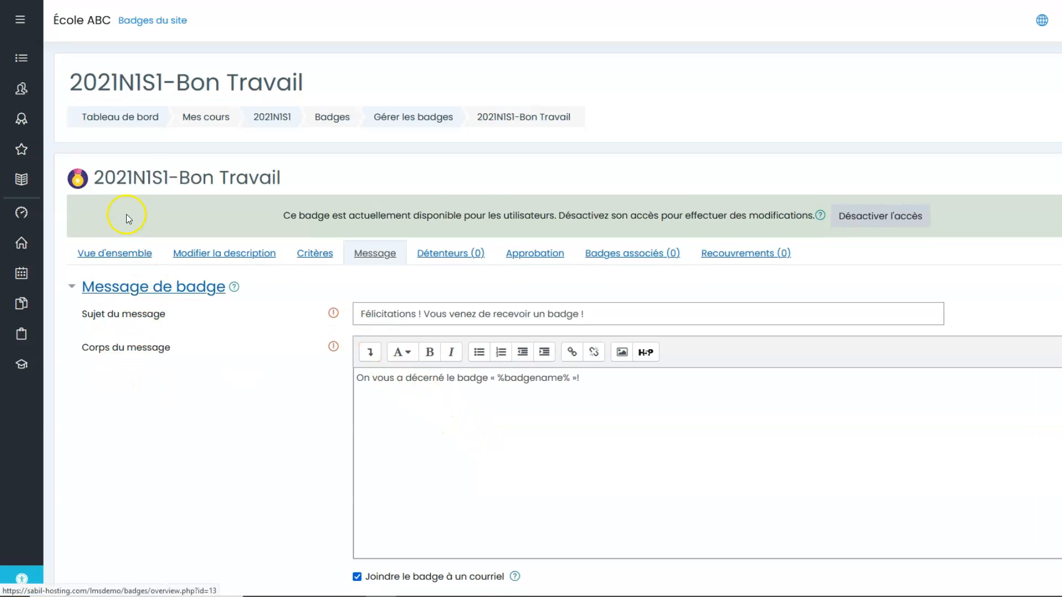
left_click(389, 129)
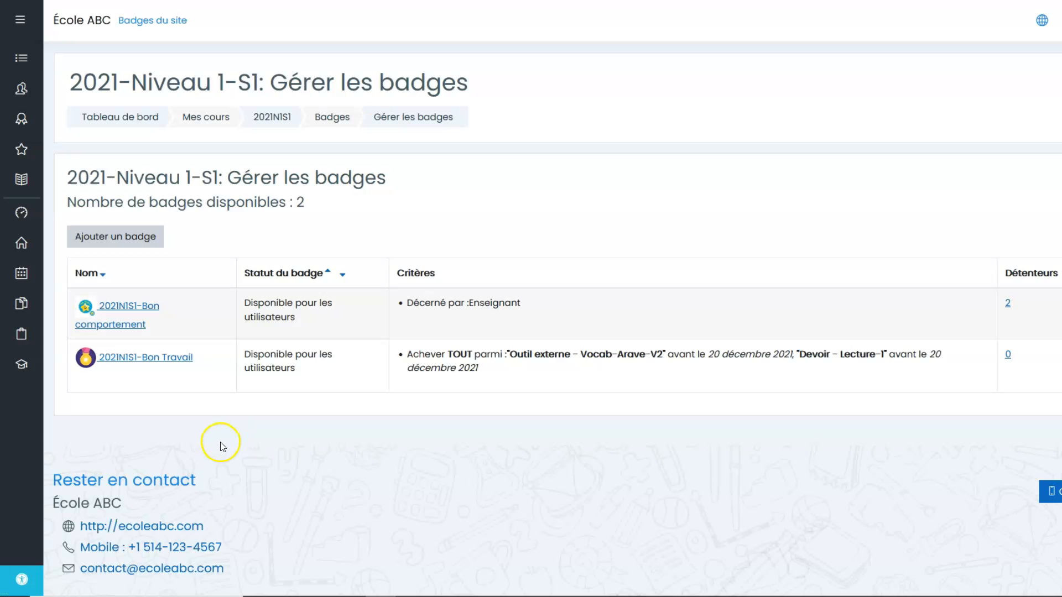